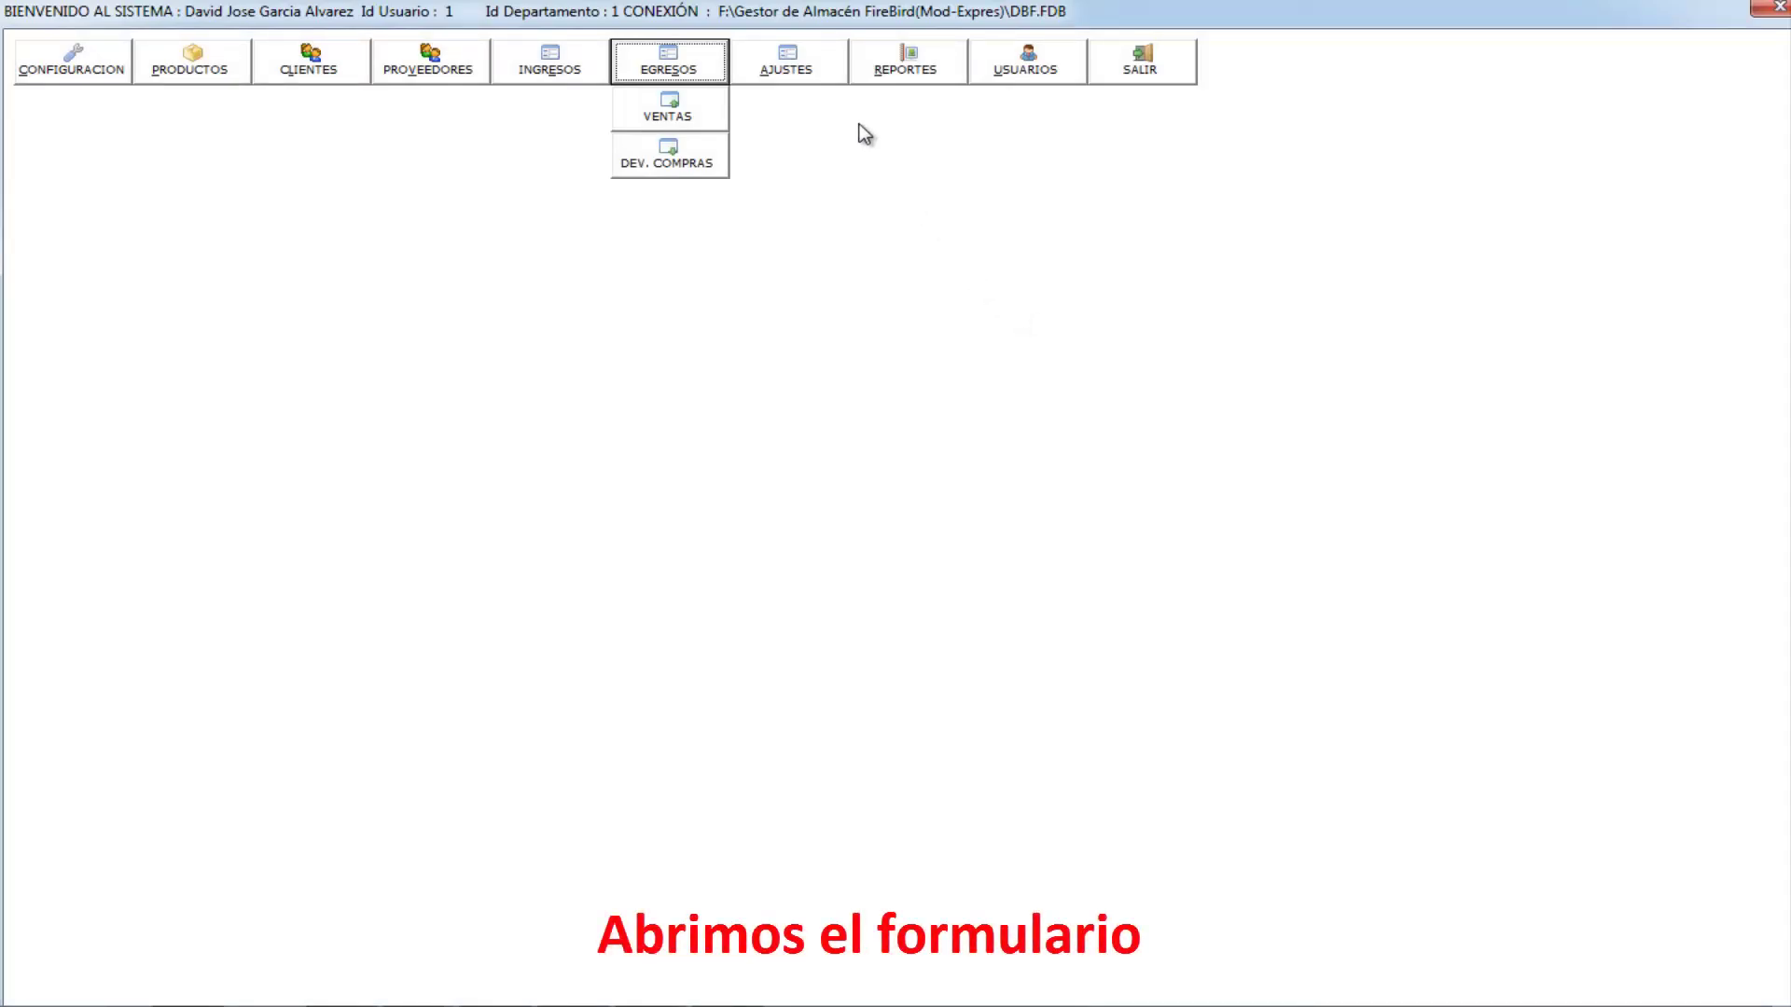
# Open an empty Ajuste de Salida form through AJUSTES > AJUSTE SALIDAS
pyautogui.click(820, 78)
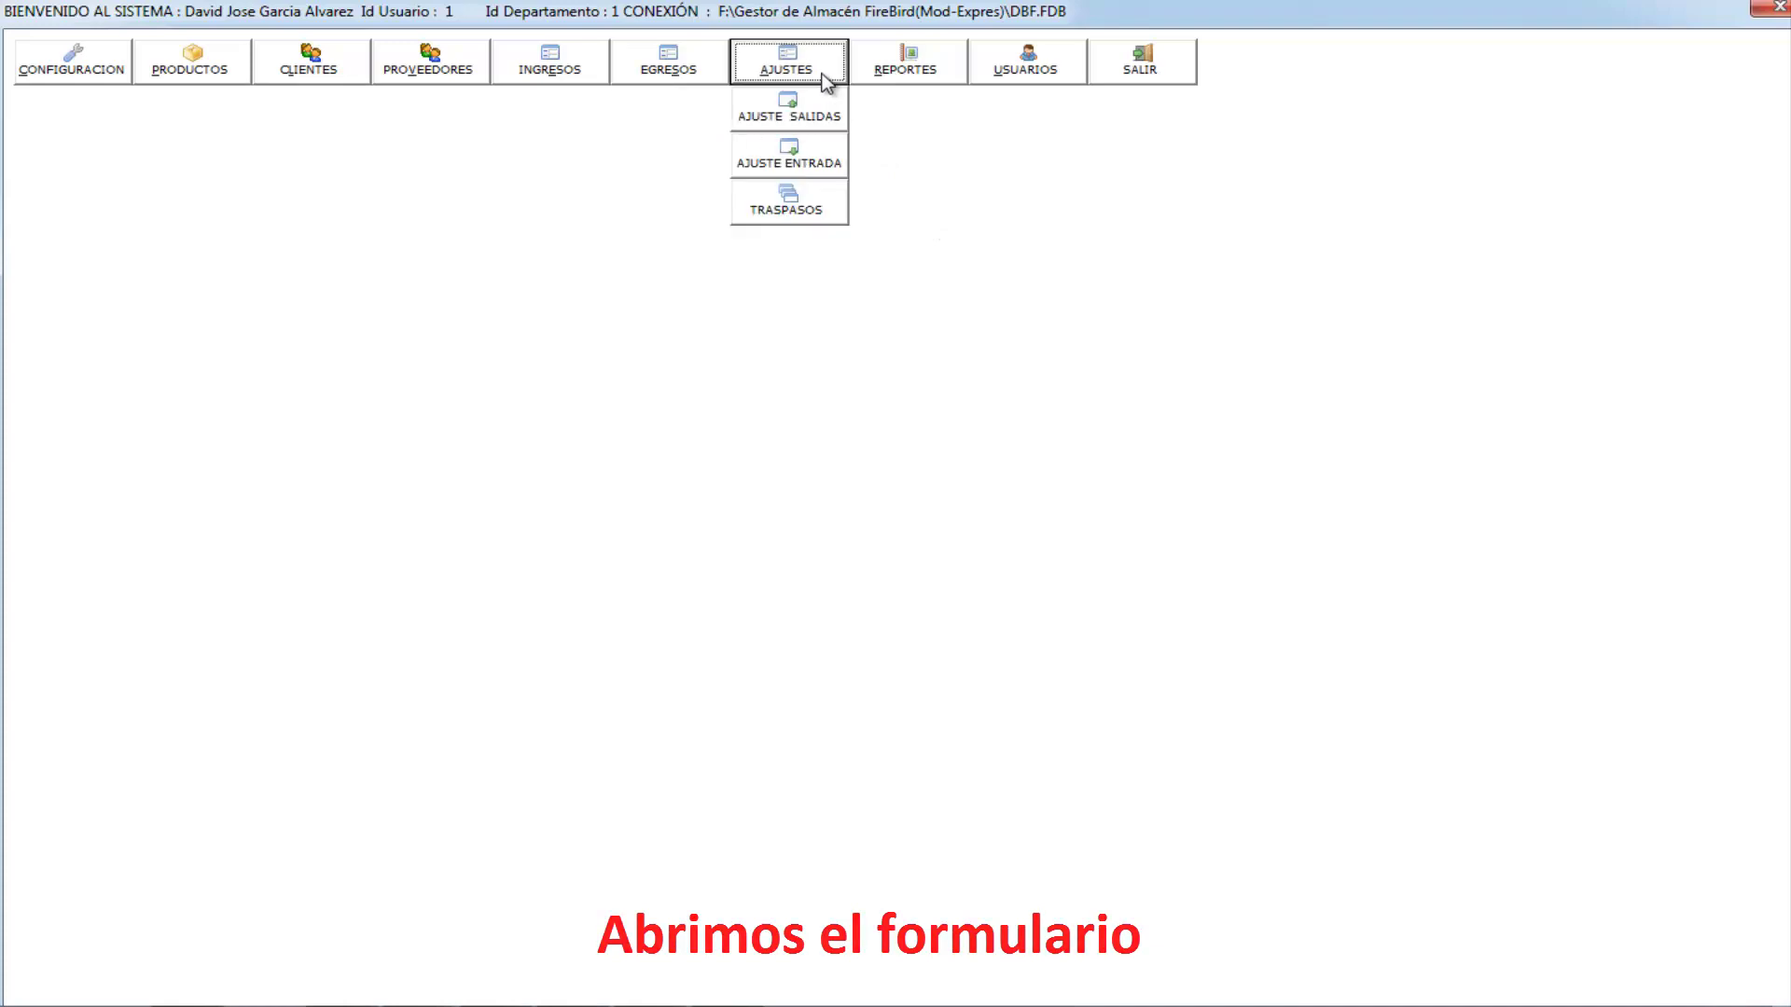
pyautogui.click(807, 117)
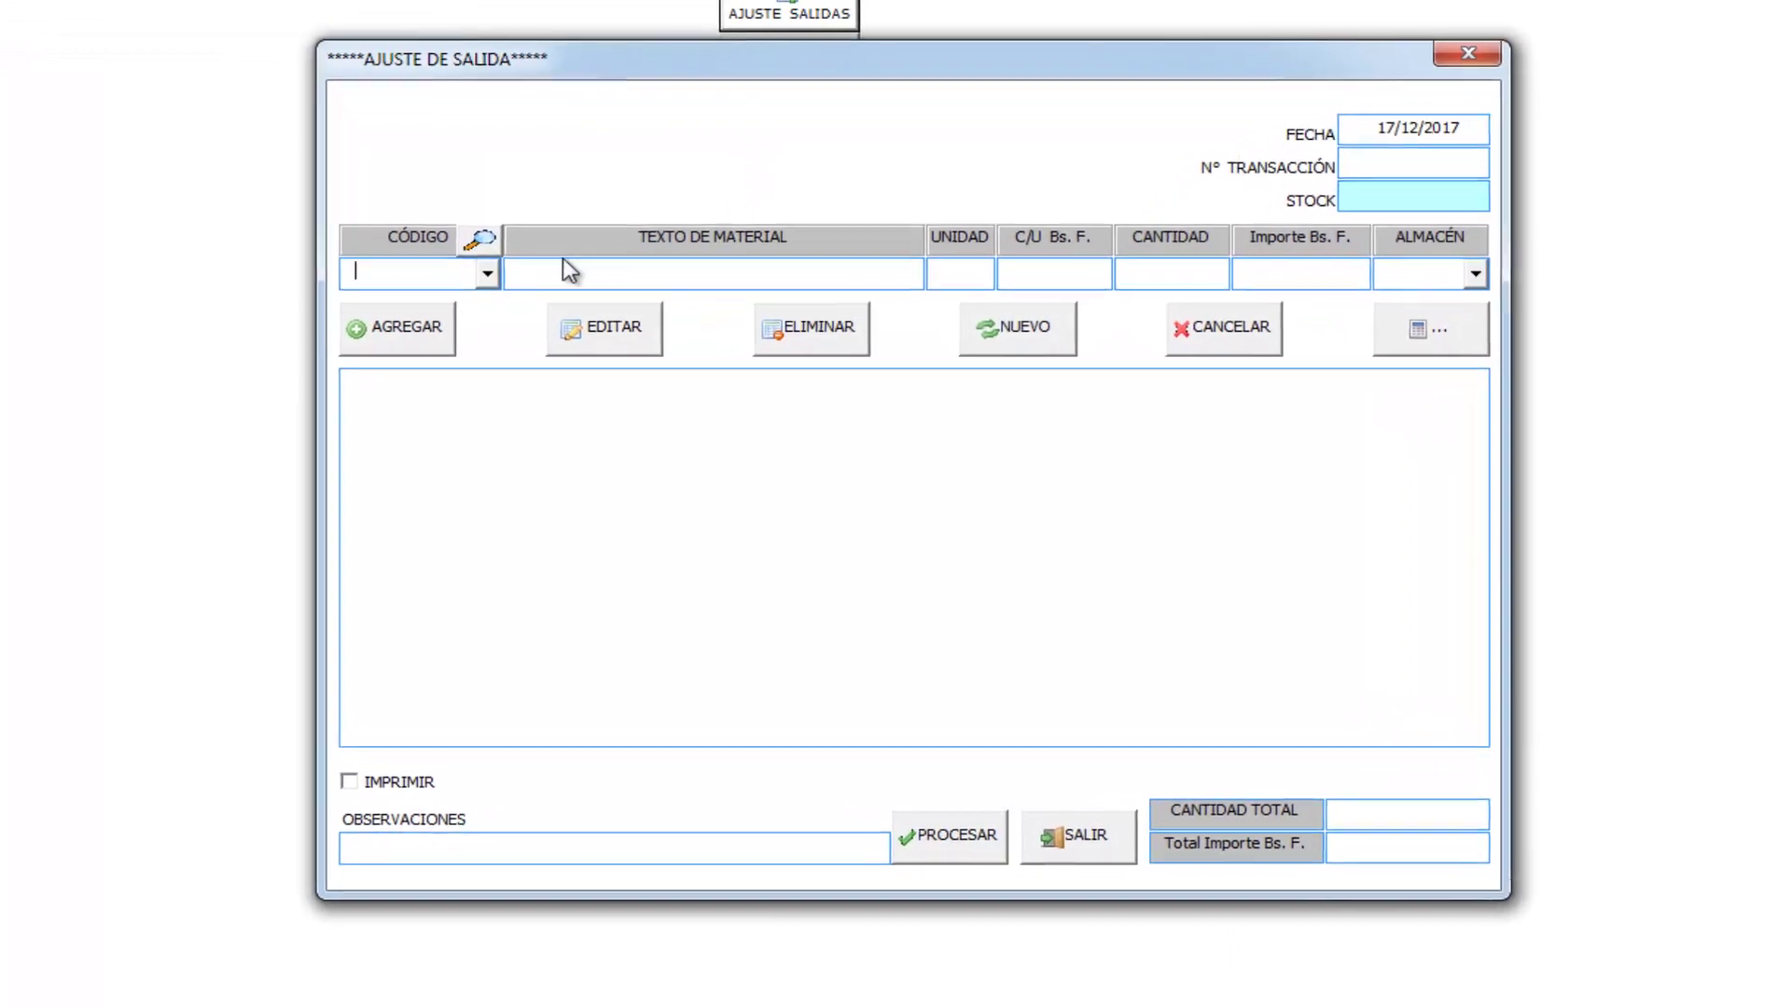
# Add CUAMMA (CUADERNO AMARILLO MATEMATICAS), 120 units from warehouse AM1, as an adjustment line
pyautogui.click(493, 258)
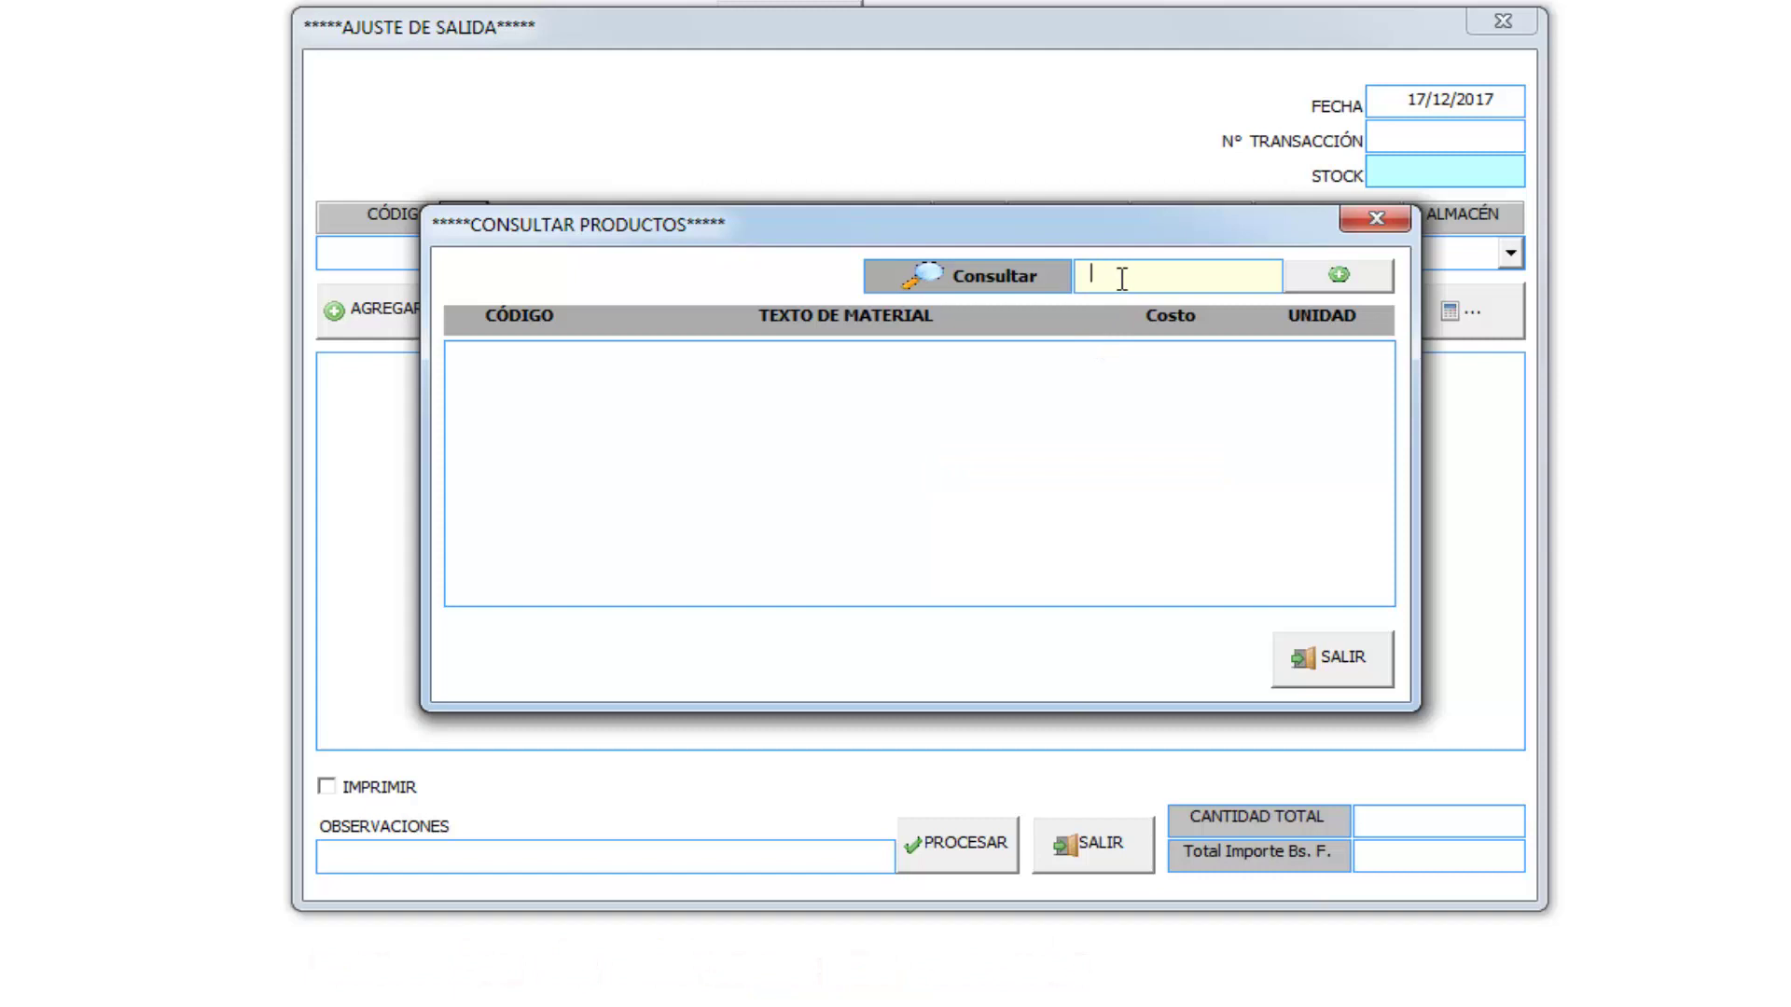
pyautogui.write('a')
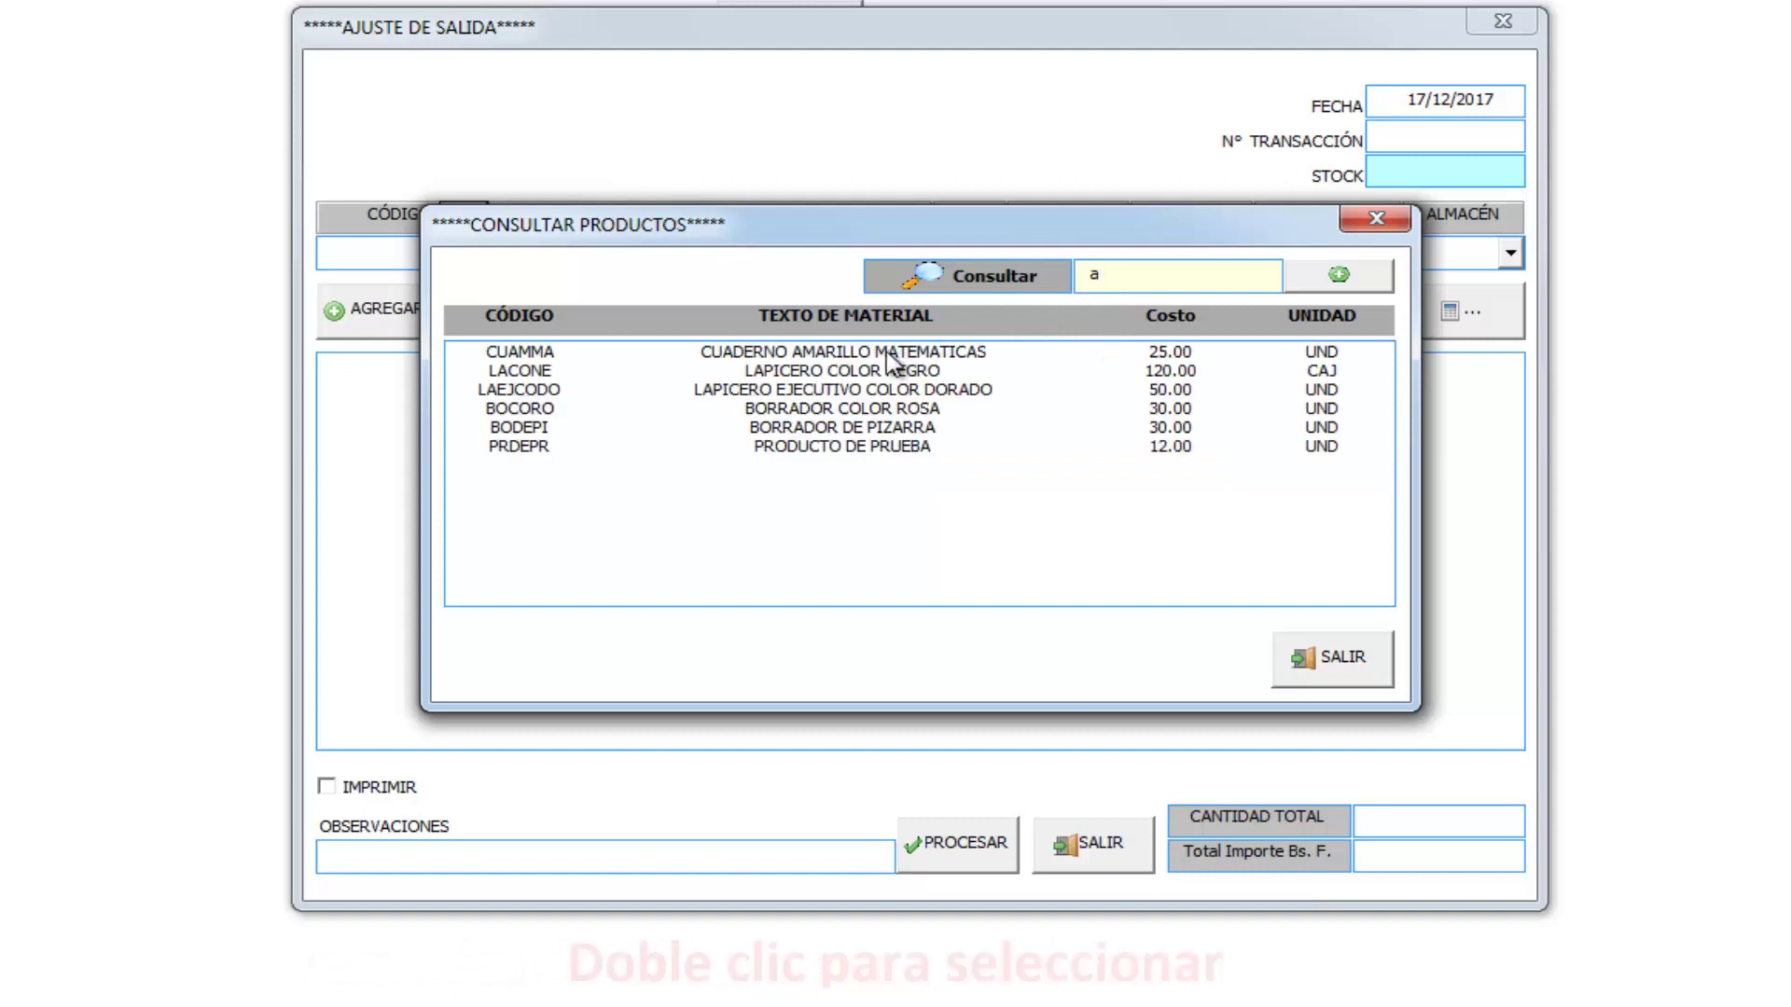
pyautogui.click(887, 353)
pyautogui.doubleClick(886, 354)
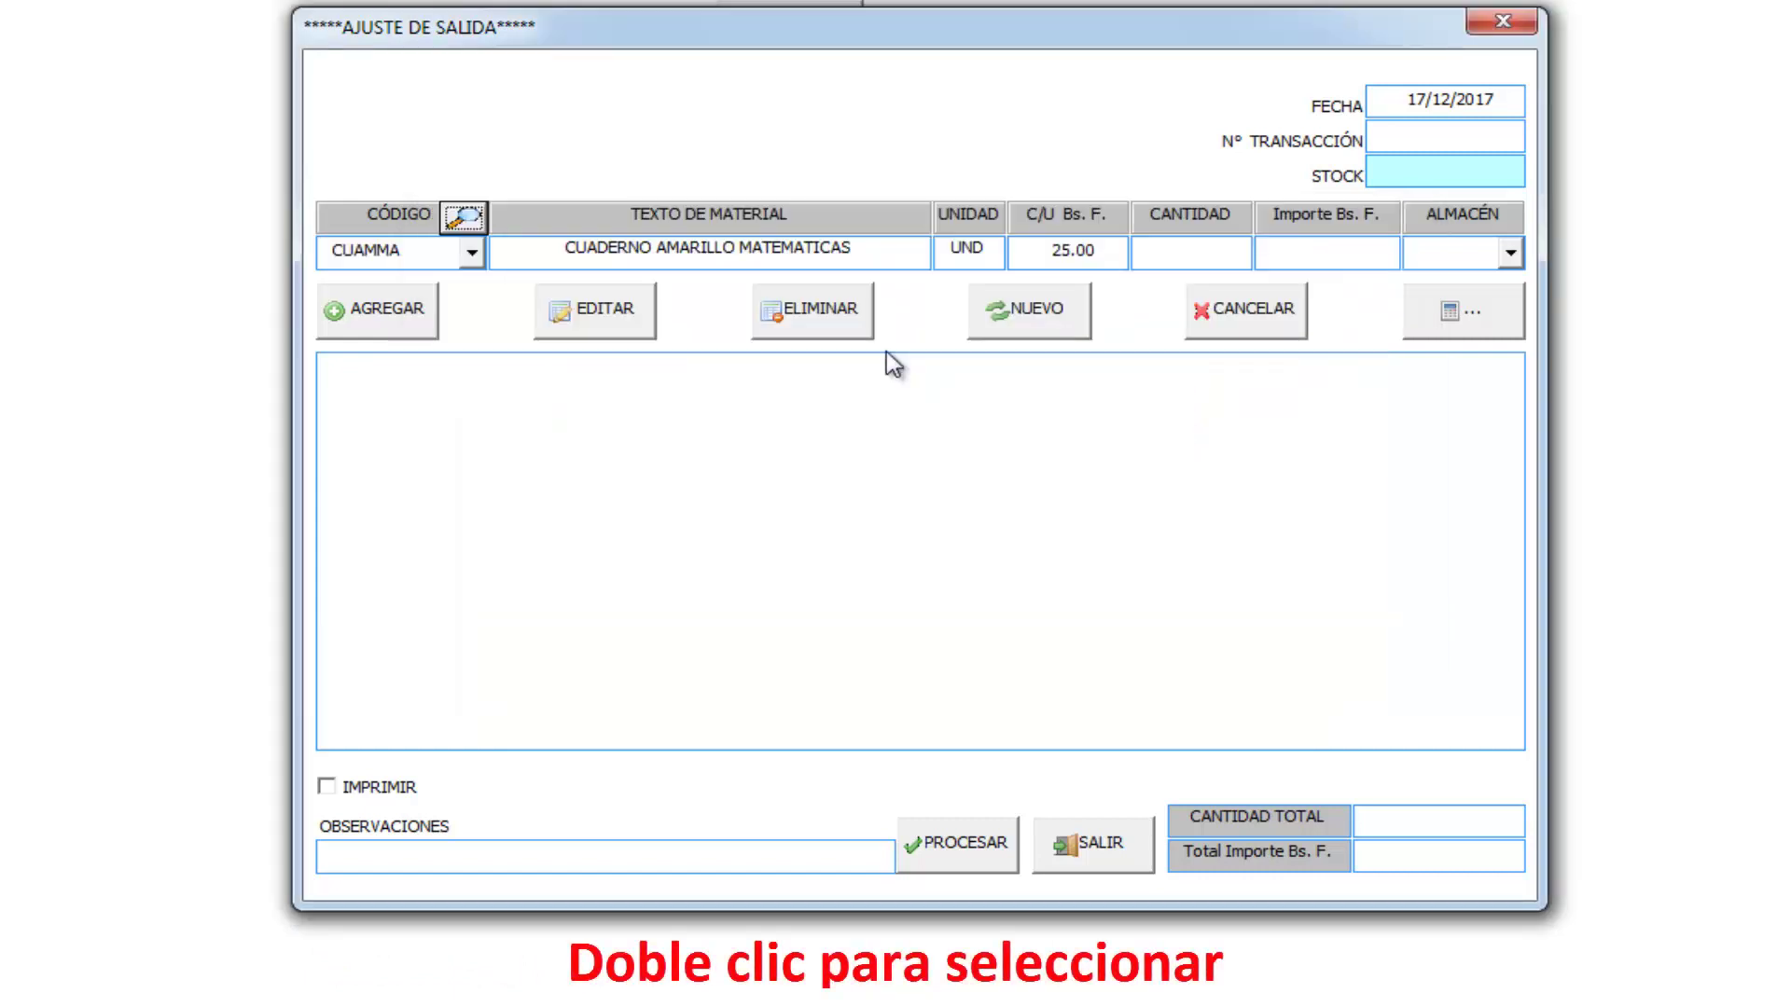
pyautogui.click(1173, 261)
pyautogui.write('1')
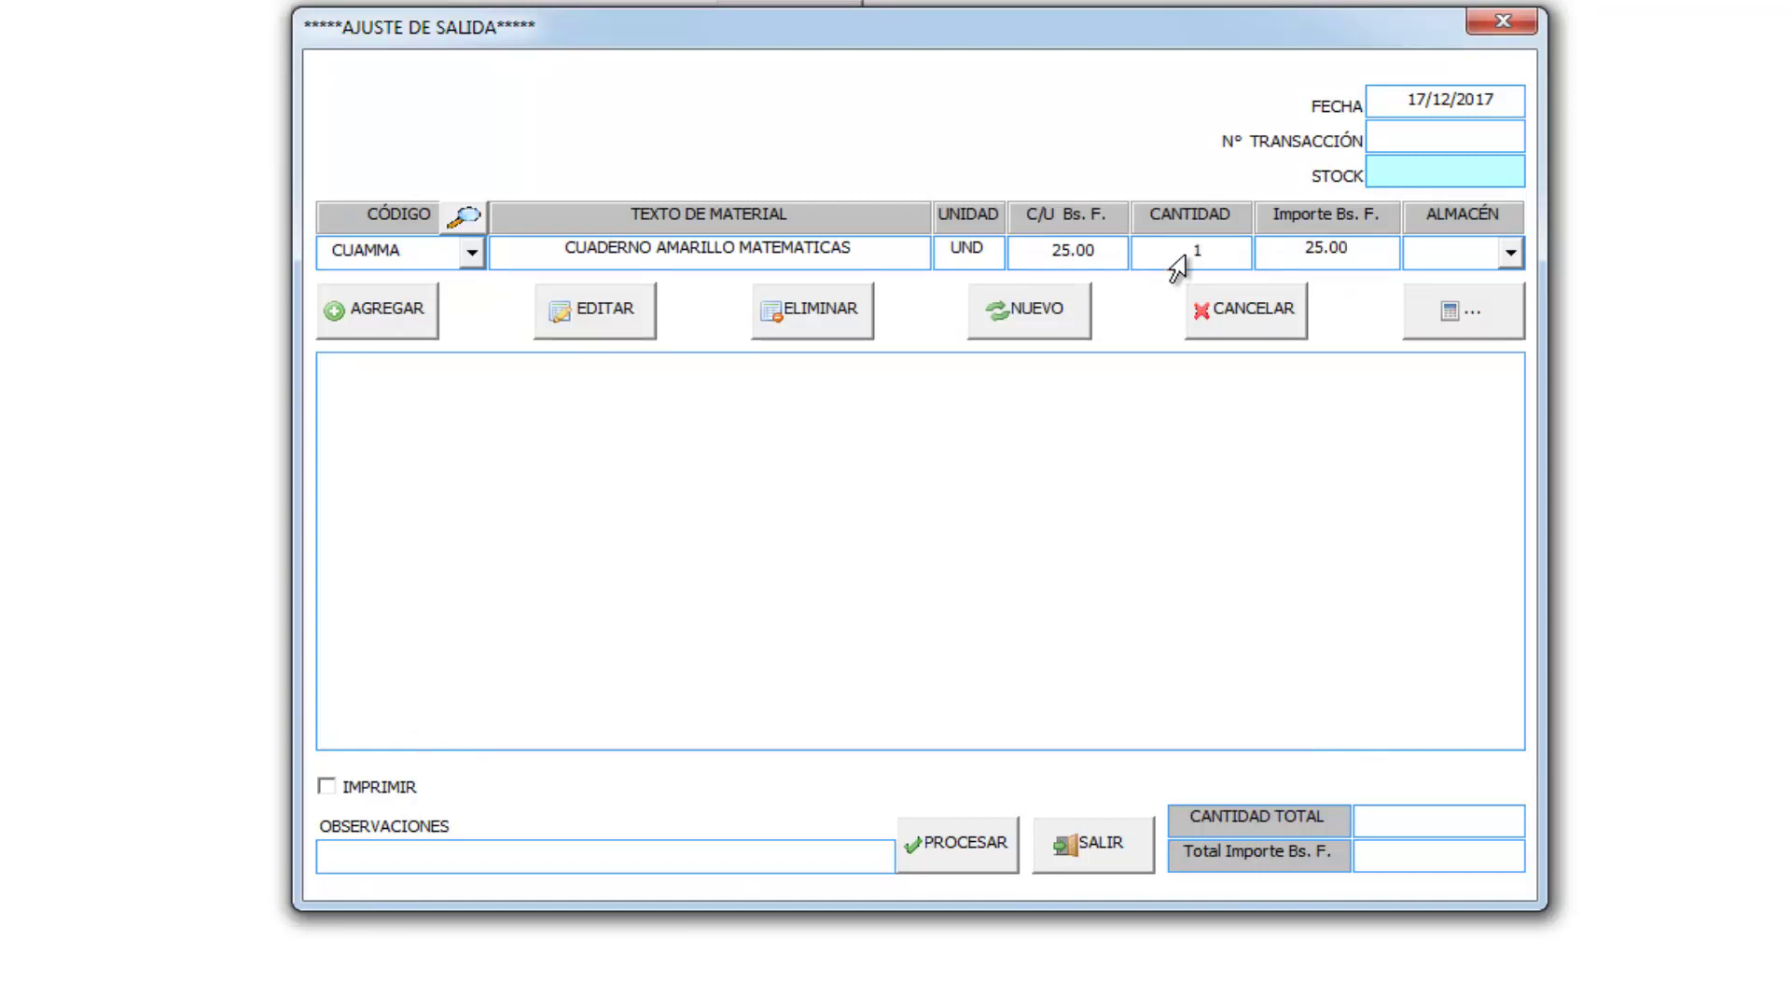
pyautogui.write('20')
pyautogui.press('Tab')
pyautogui.write('AM1')
pyautogui.press('Tab')
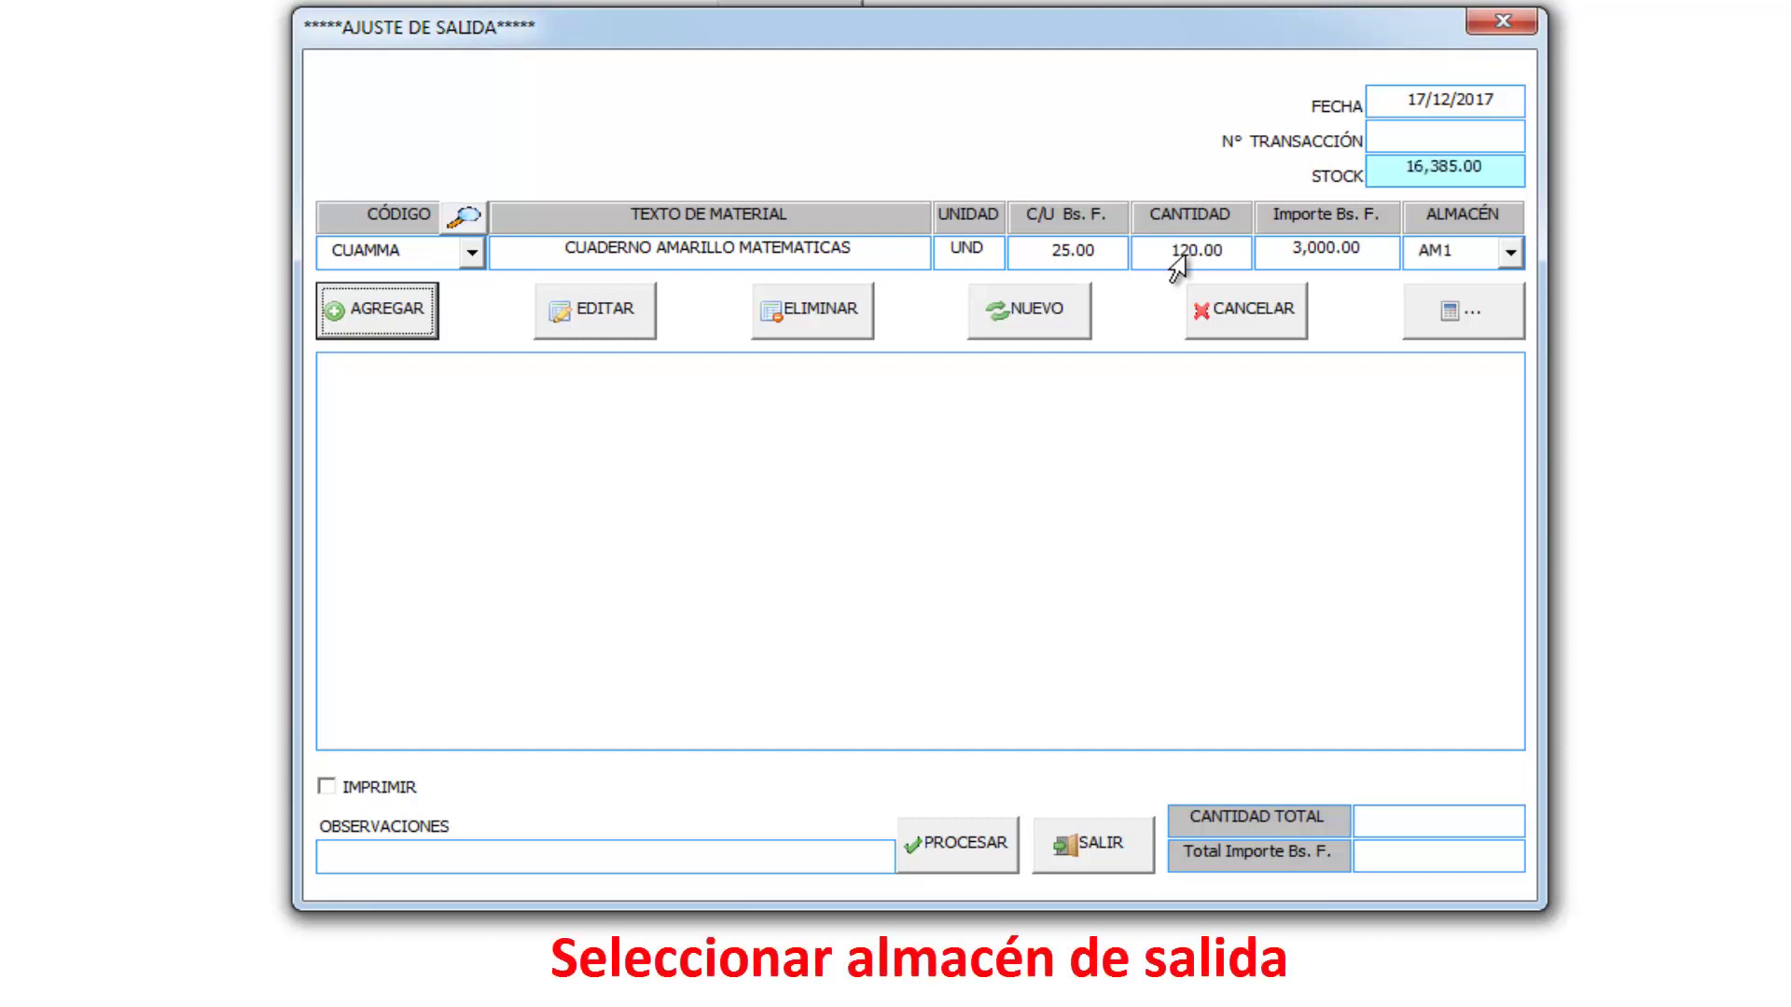
pyautogui.press('Return')
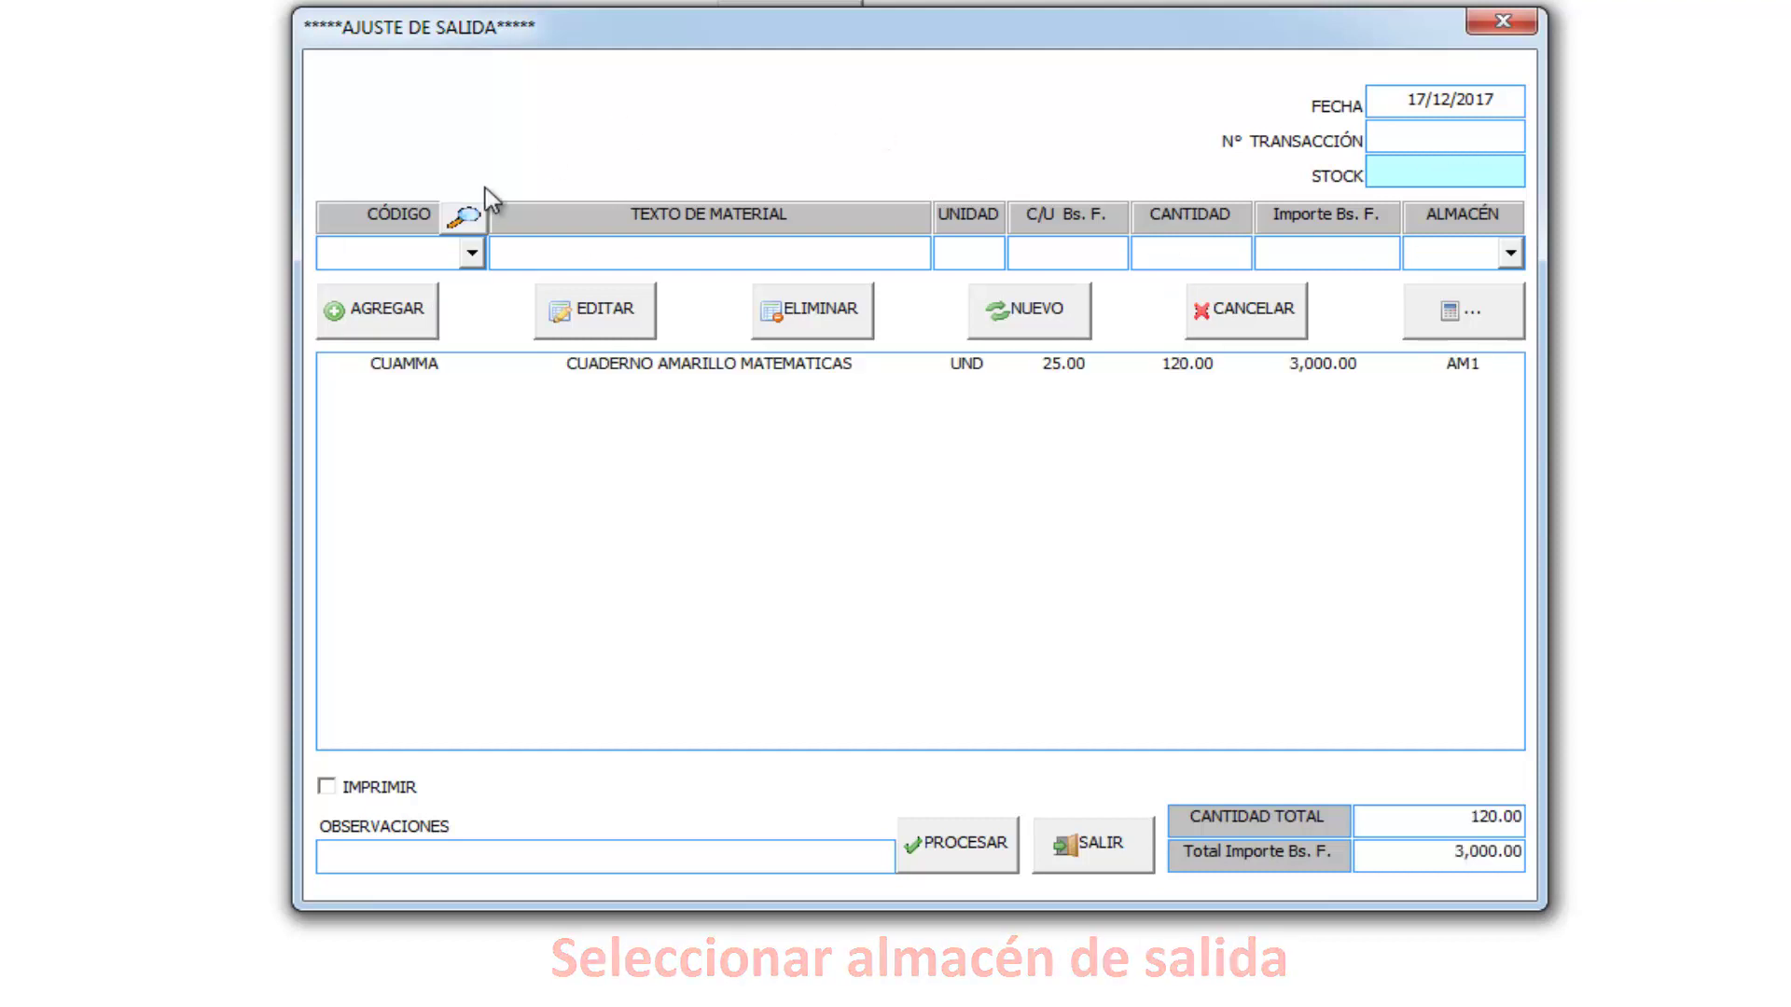
# Add LACONE, 200 units from AM1, bringing totals to 320.00 and 27,000.00 Bs. F
pyautogui.click(465, 217)
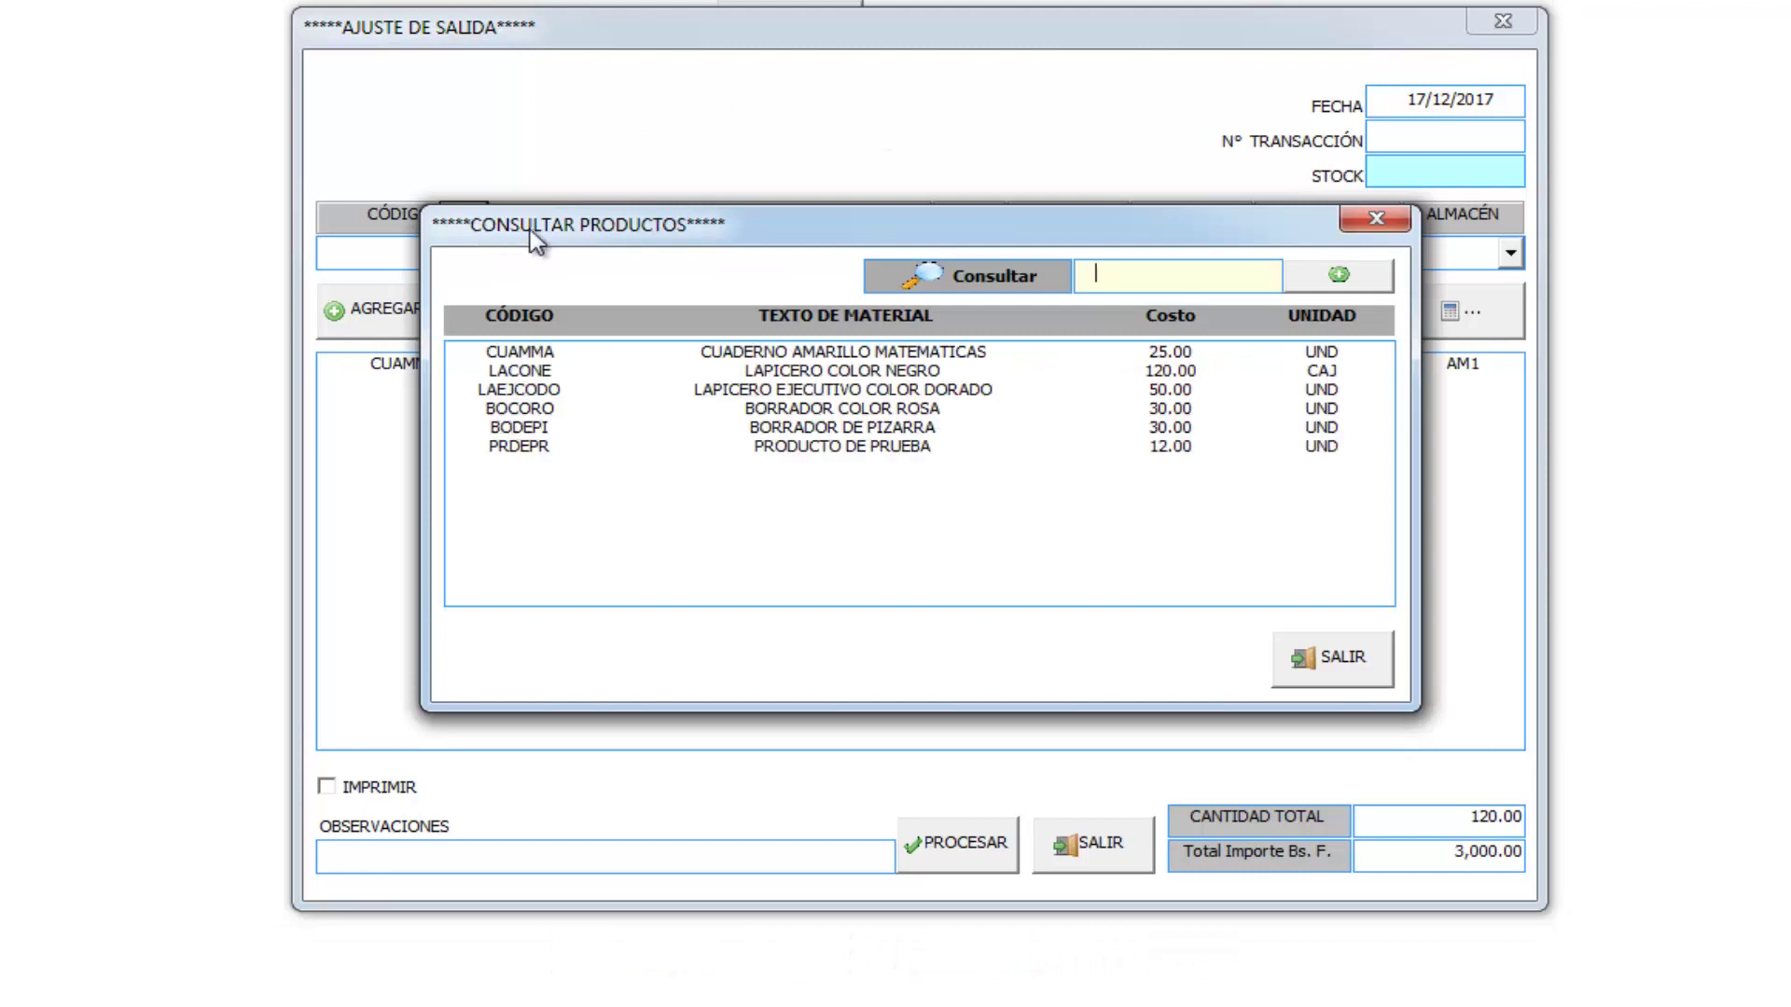
pyautogui.click(754, 373)
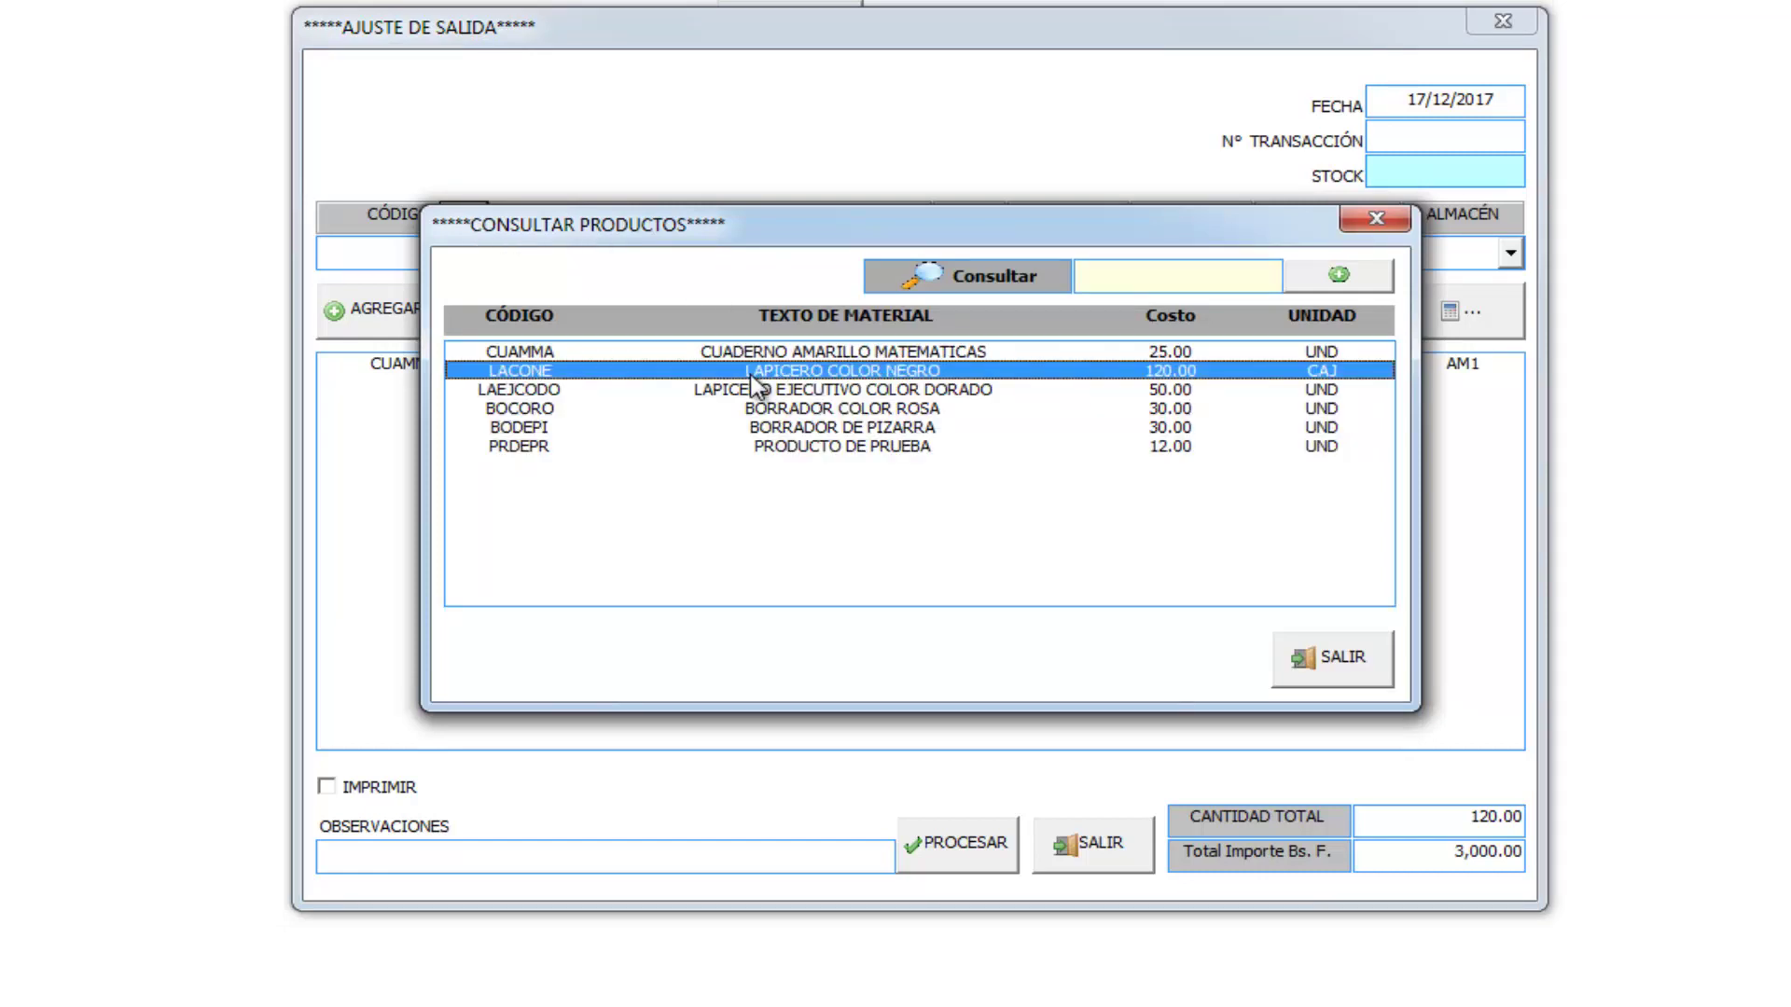
pyautogui.doubleClick(1119, 371)
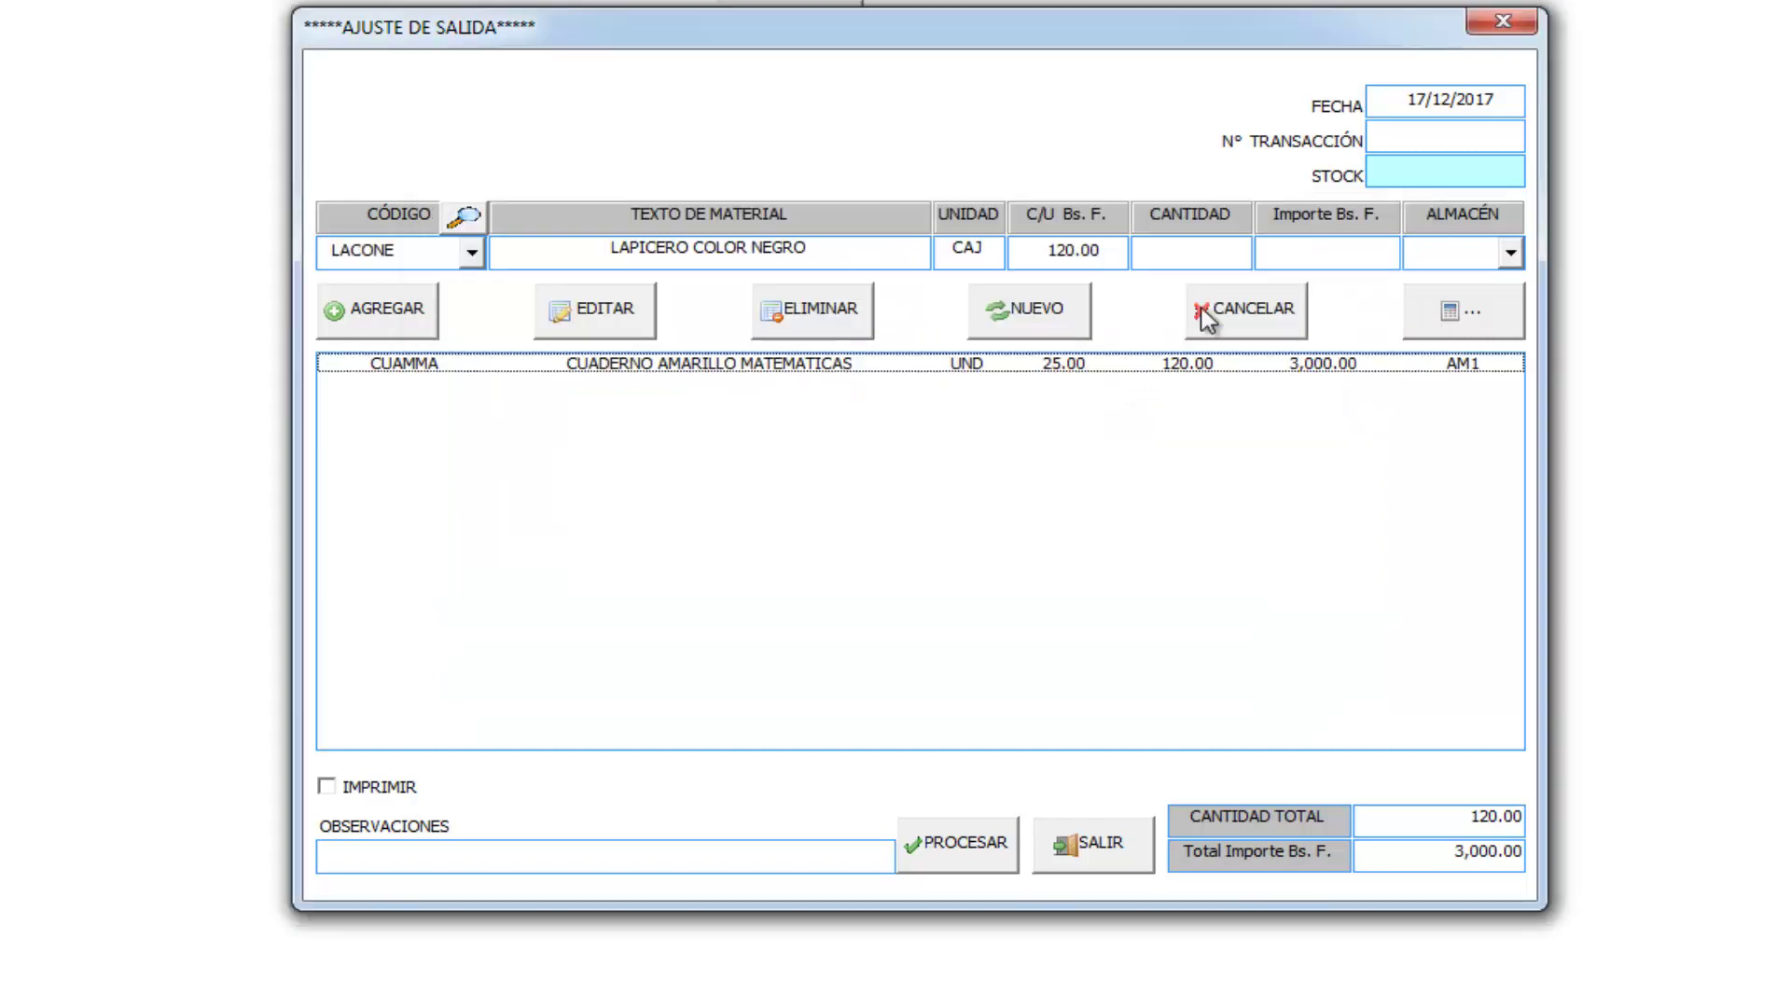
pyautogui.click(1207, 250)
pyautogui.write('2')
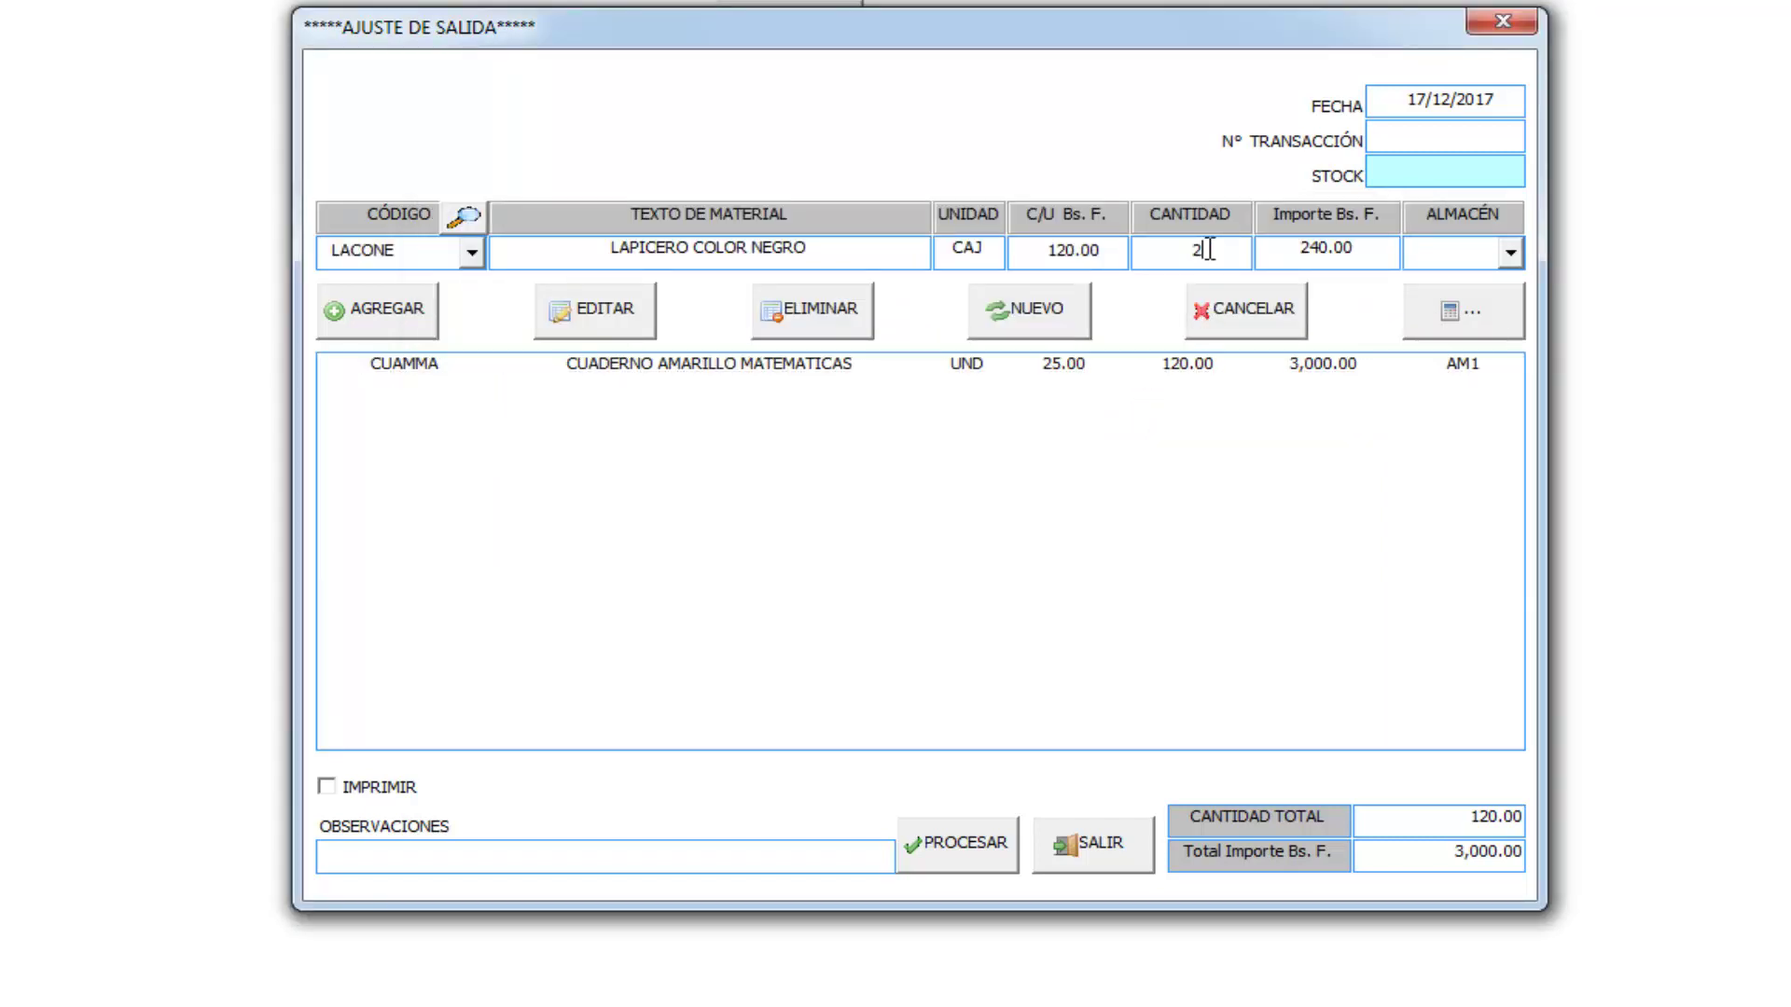
pyautogui.write('0')
pyautogui.write('0')
pyautogui.press('Tab')
pyautogui.write('AM1')
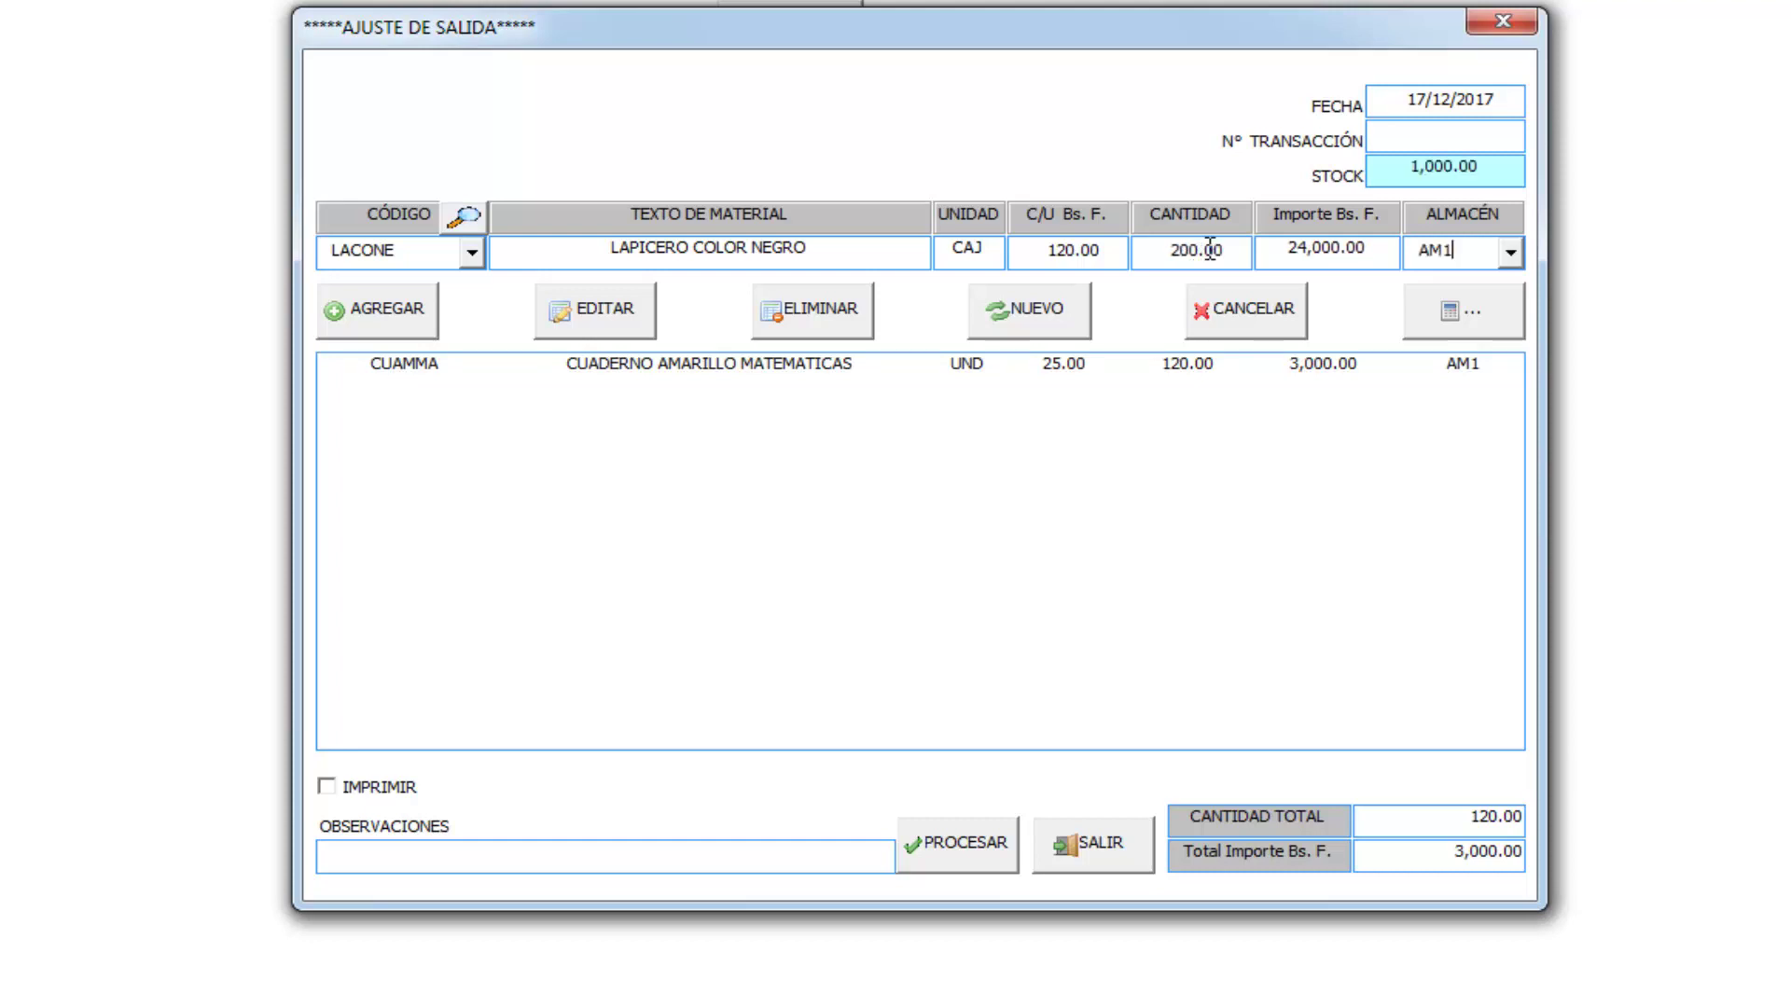
pyautogui.press('Tab')
pyautogui.press('Return')
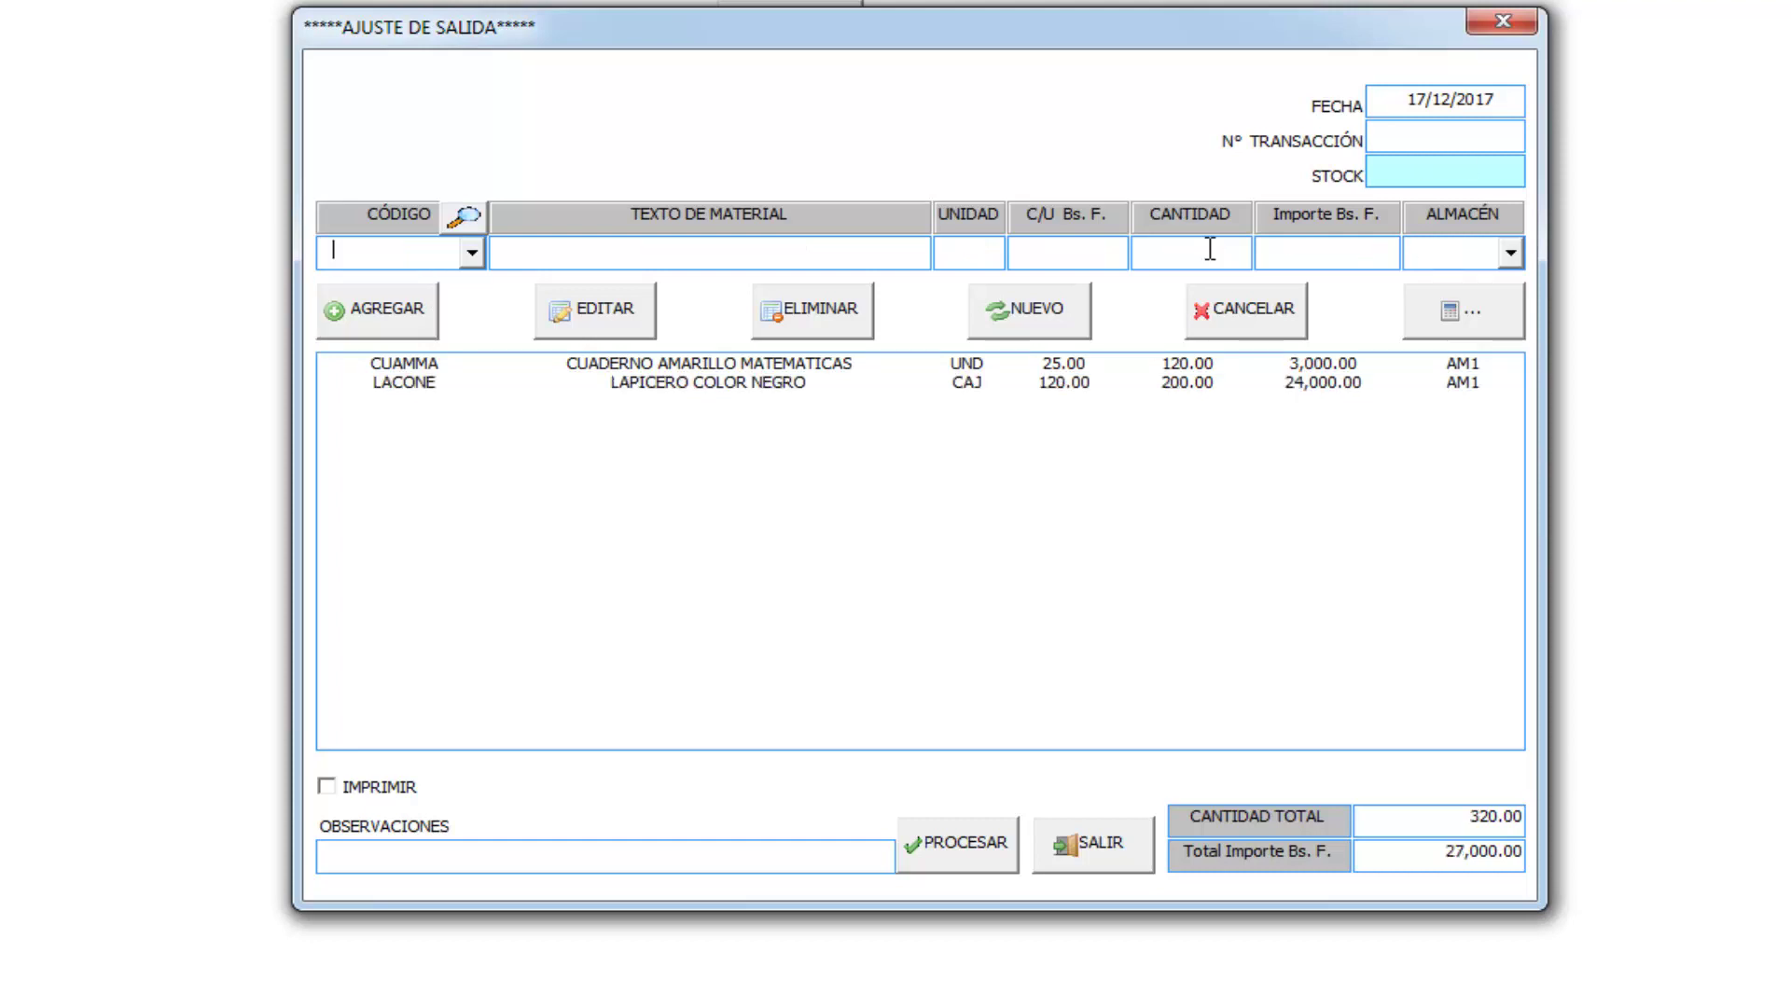
# Add PRDEPR (PRODUCTO DE PRUEBA) with quantity 30, bringing totals to 350.00 and 27,360.00
pyautogui.click(463, 217)
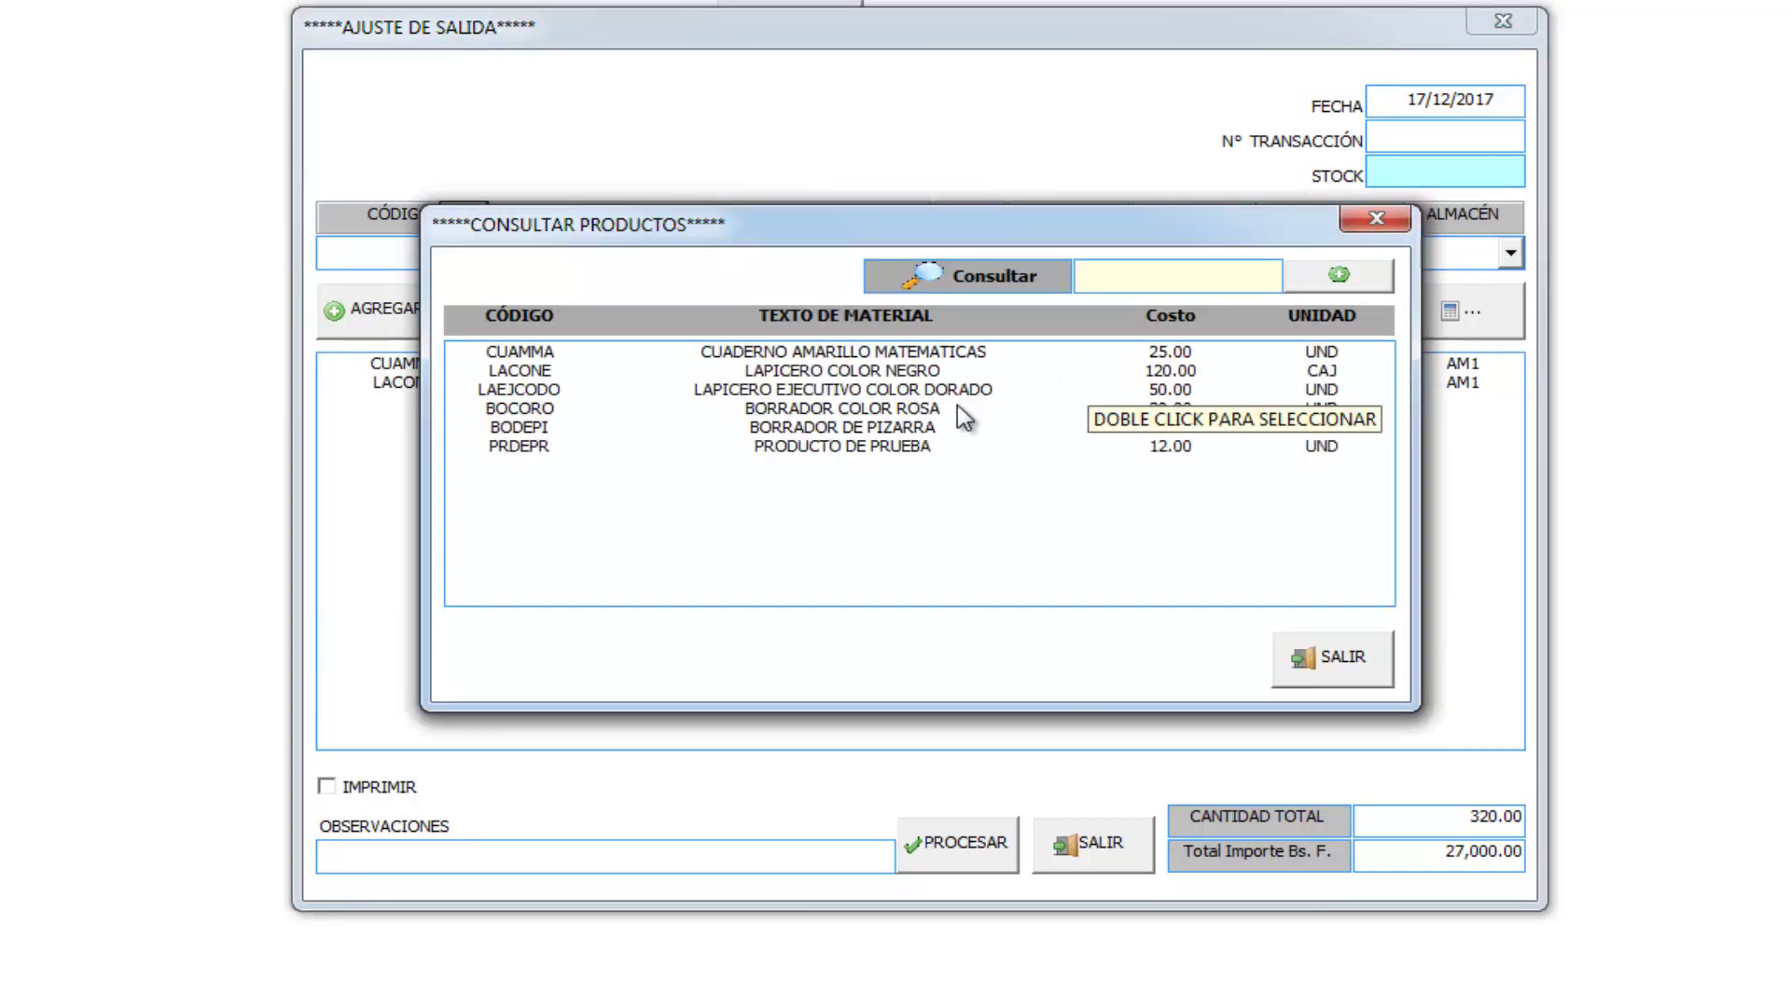
pyautogui.doubleClick(892, 444)
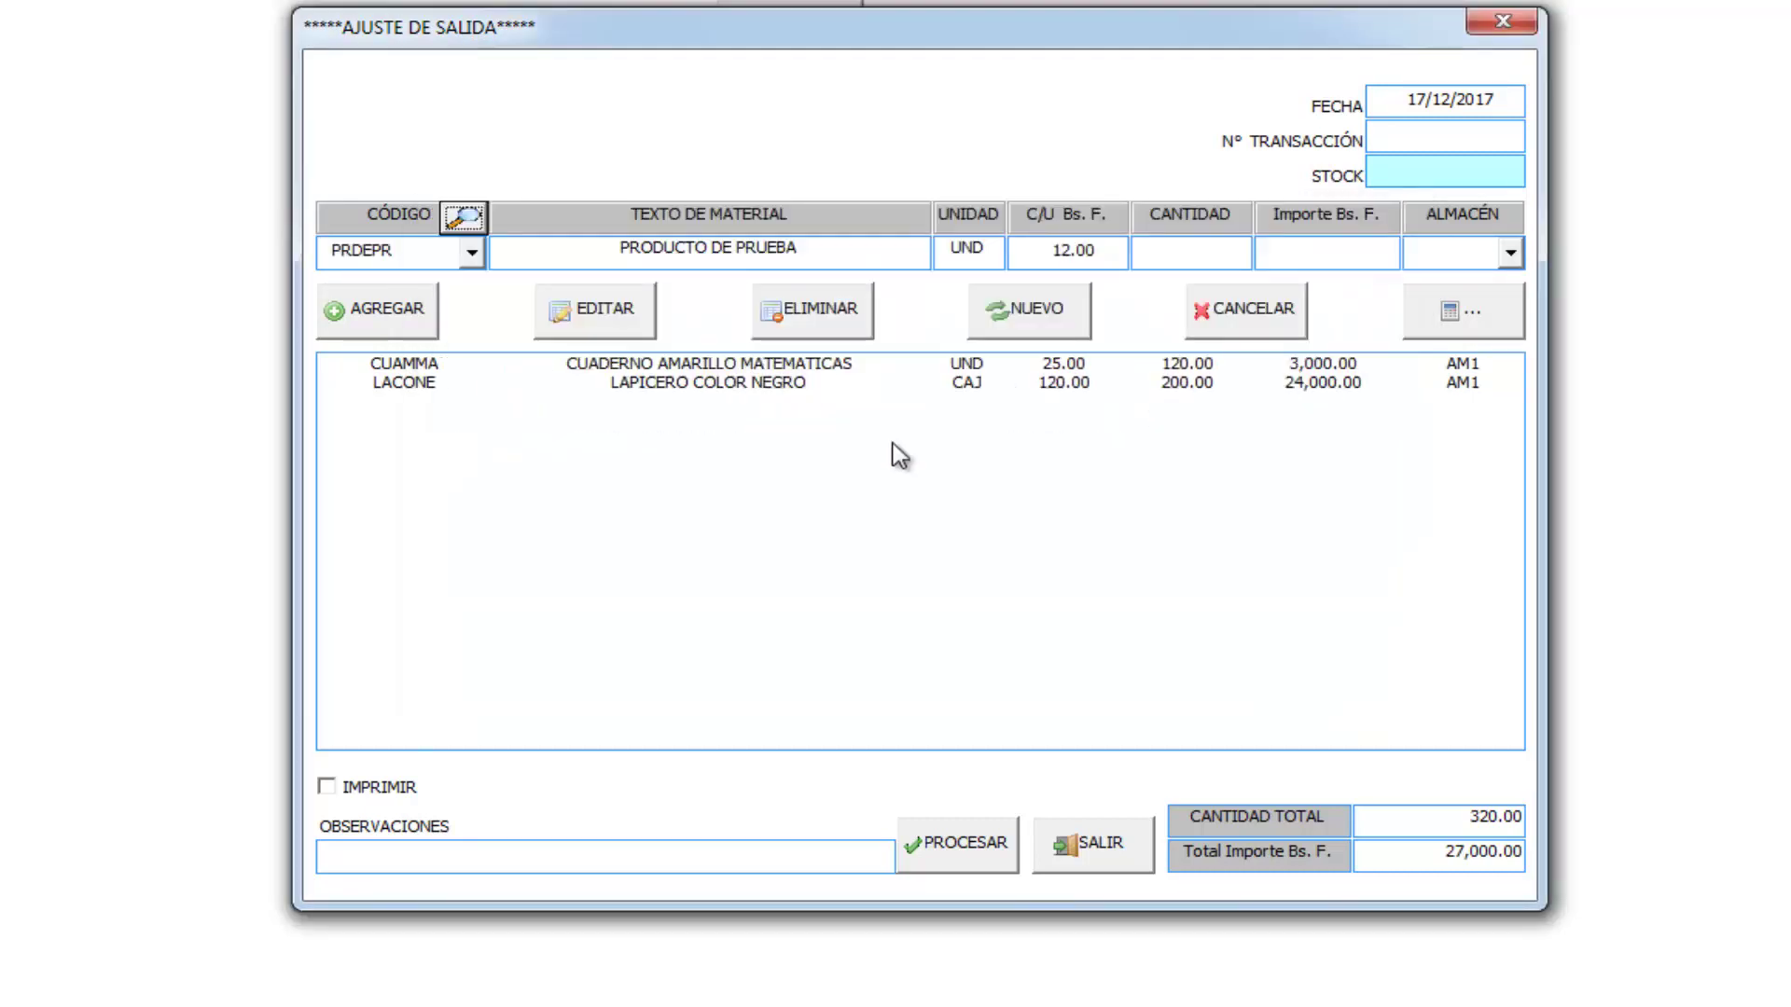
pyautogui.click(1177, 262)
pyautogui.write('30')
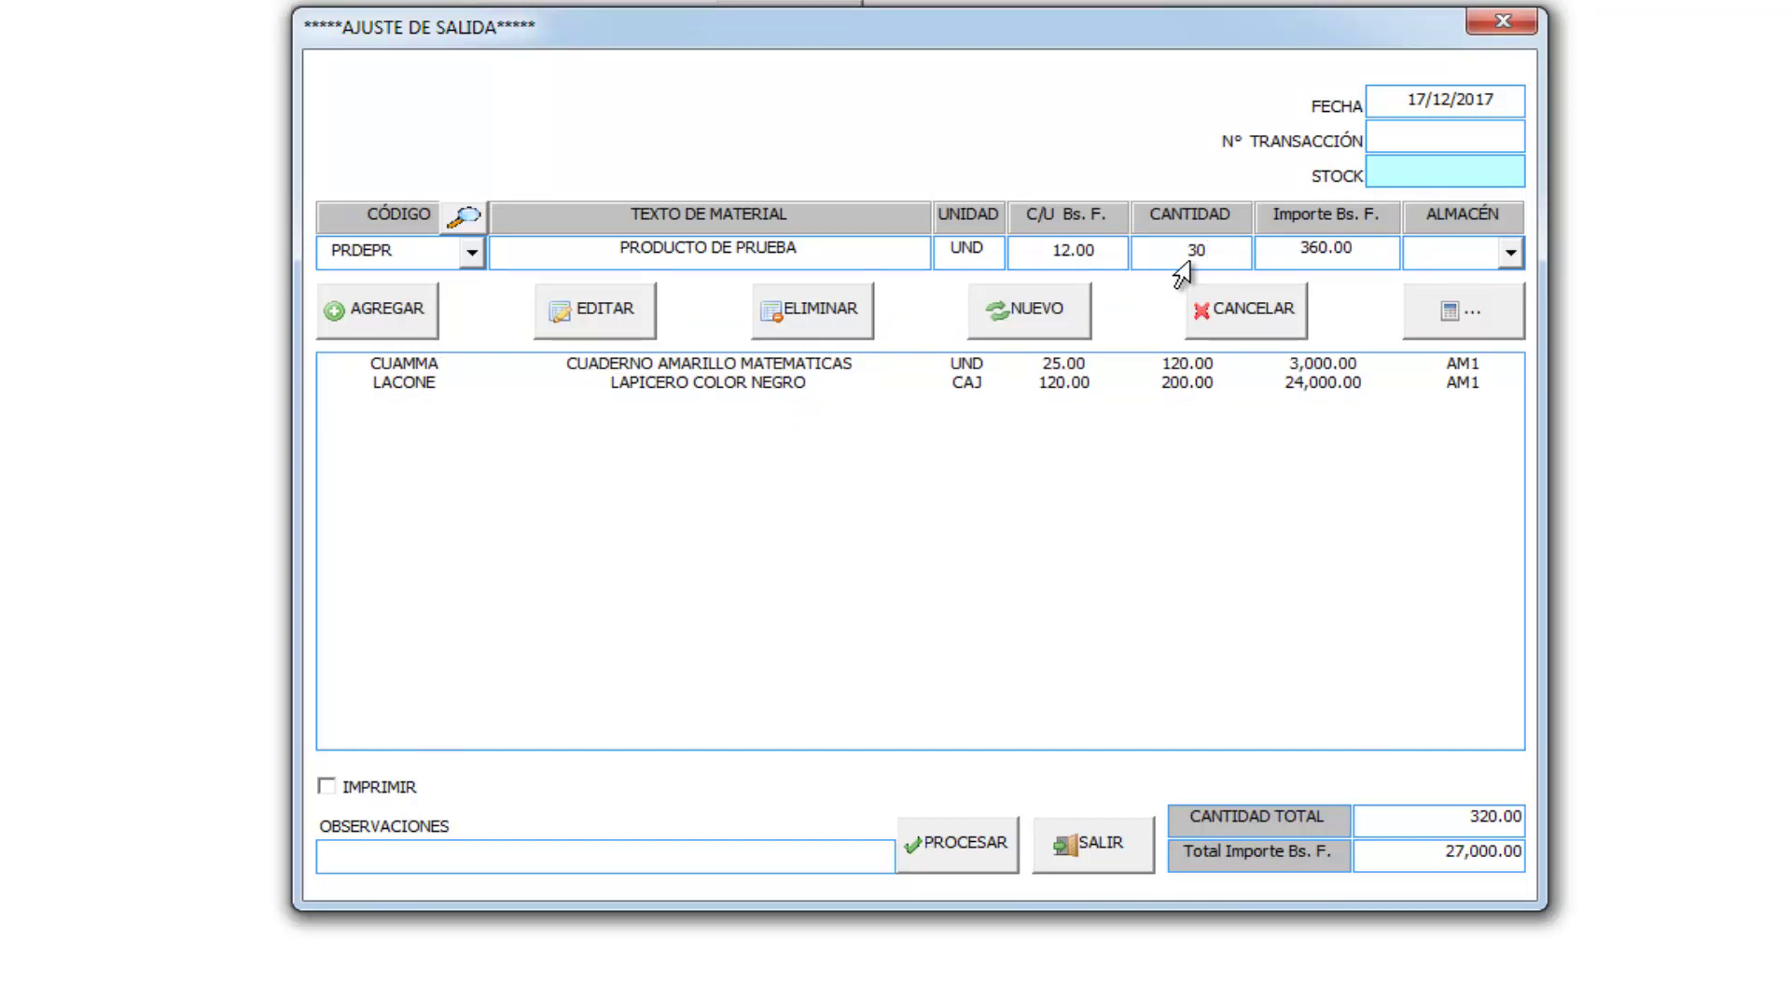
pyautogui.press('Return')
pyautogui.write('AM1')
pyautogui.press('Return')
pyautogui.press('Return')
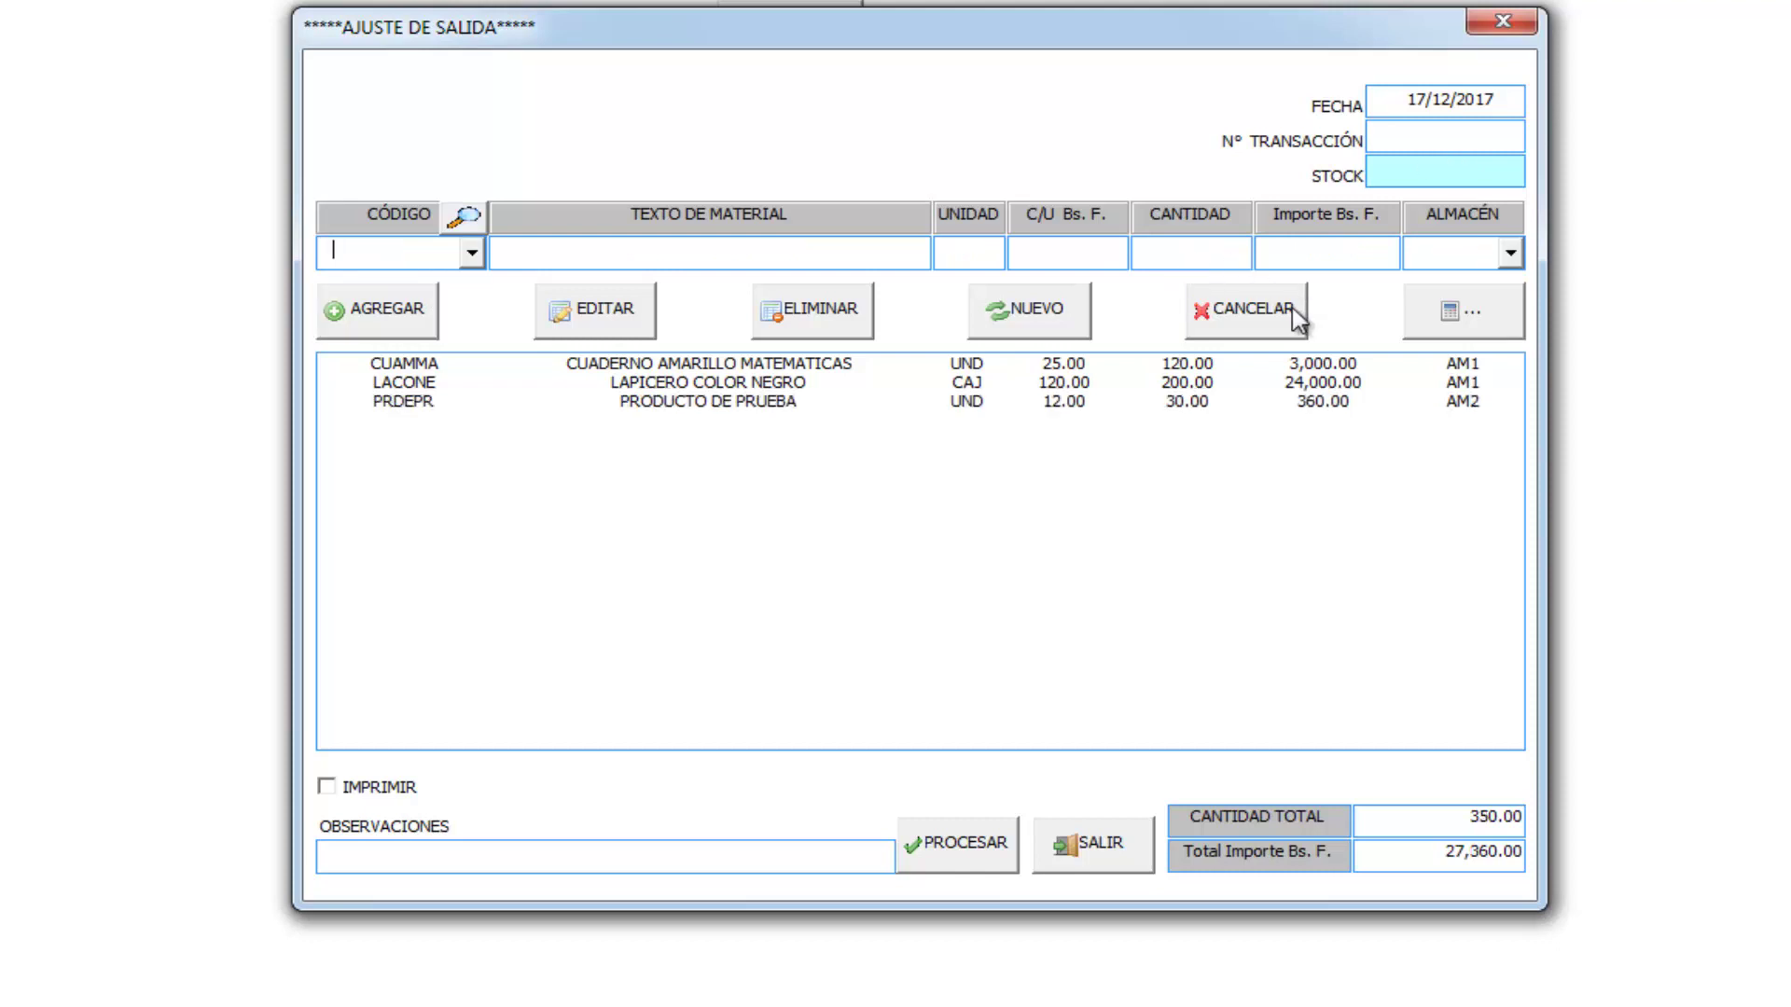
pyautogui.click(1046, 403)
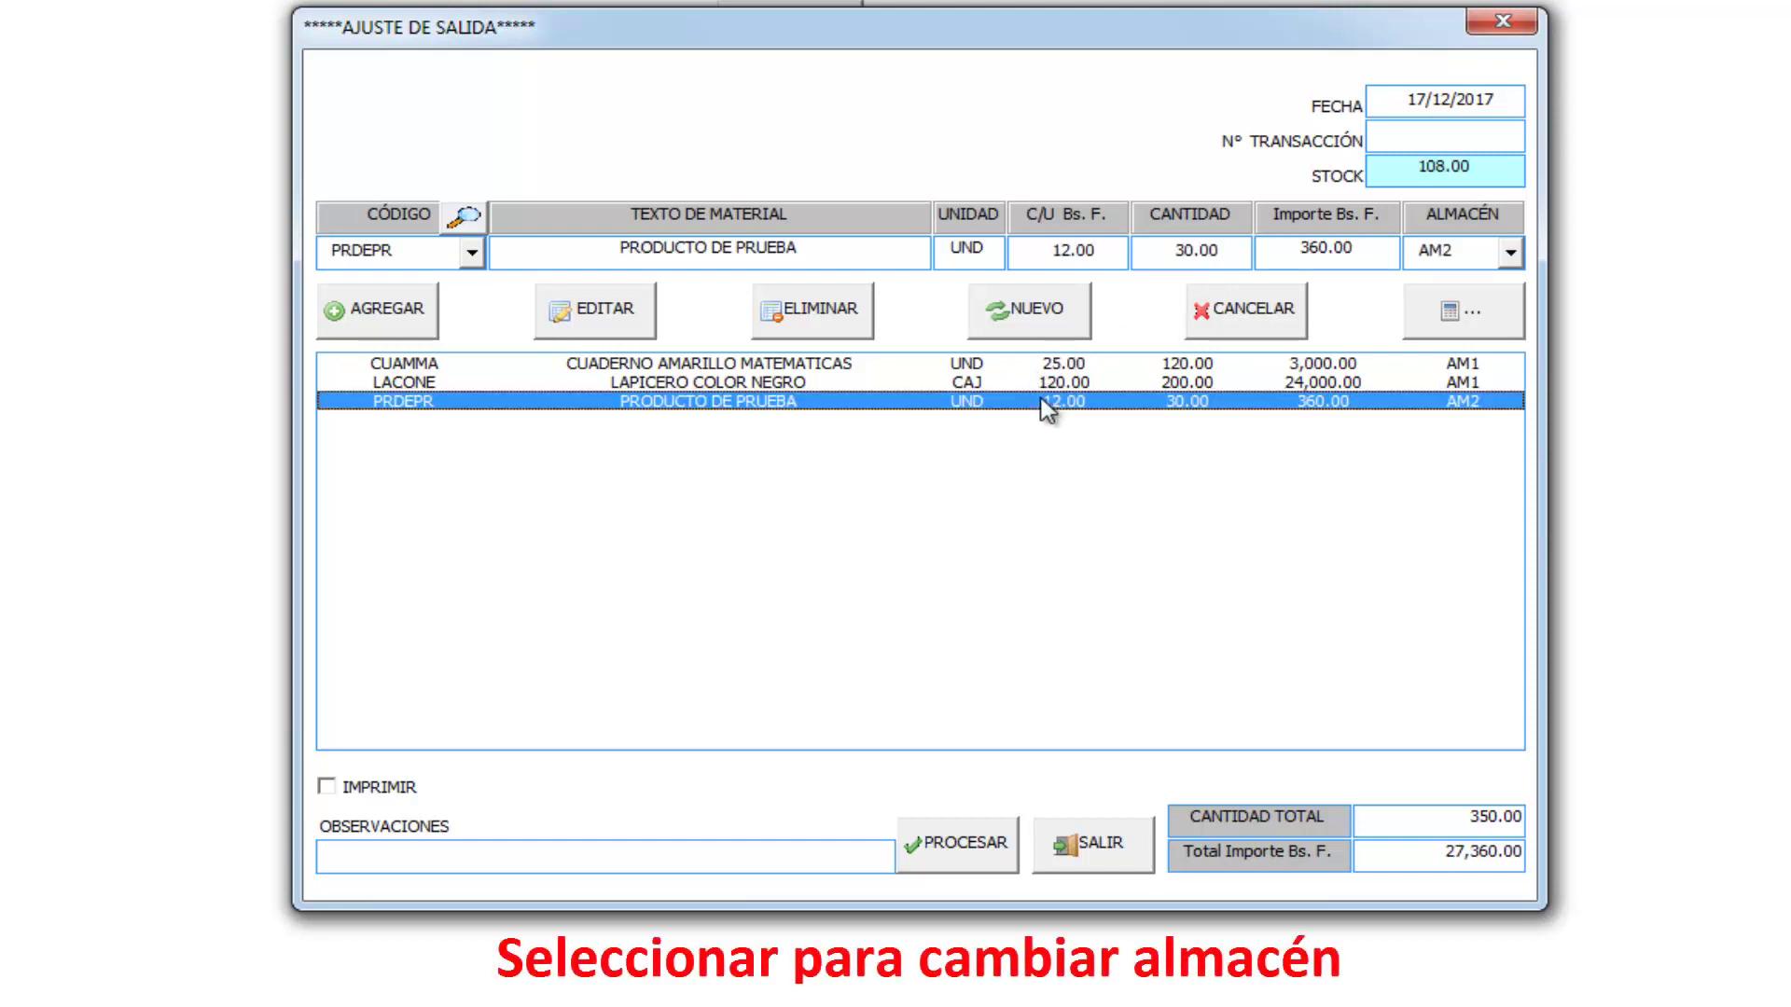
pyautogui.click(1509, 253)
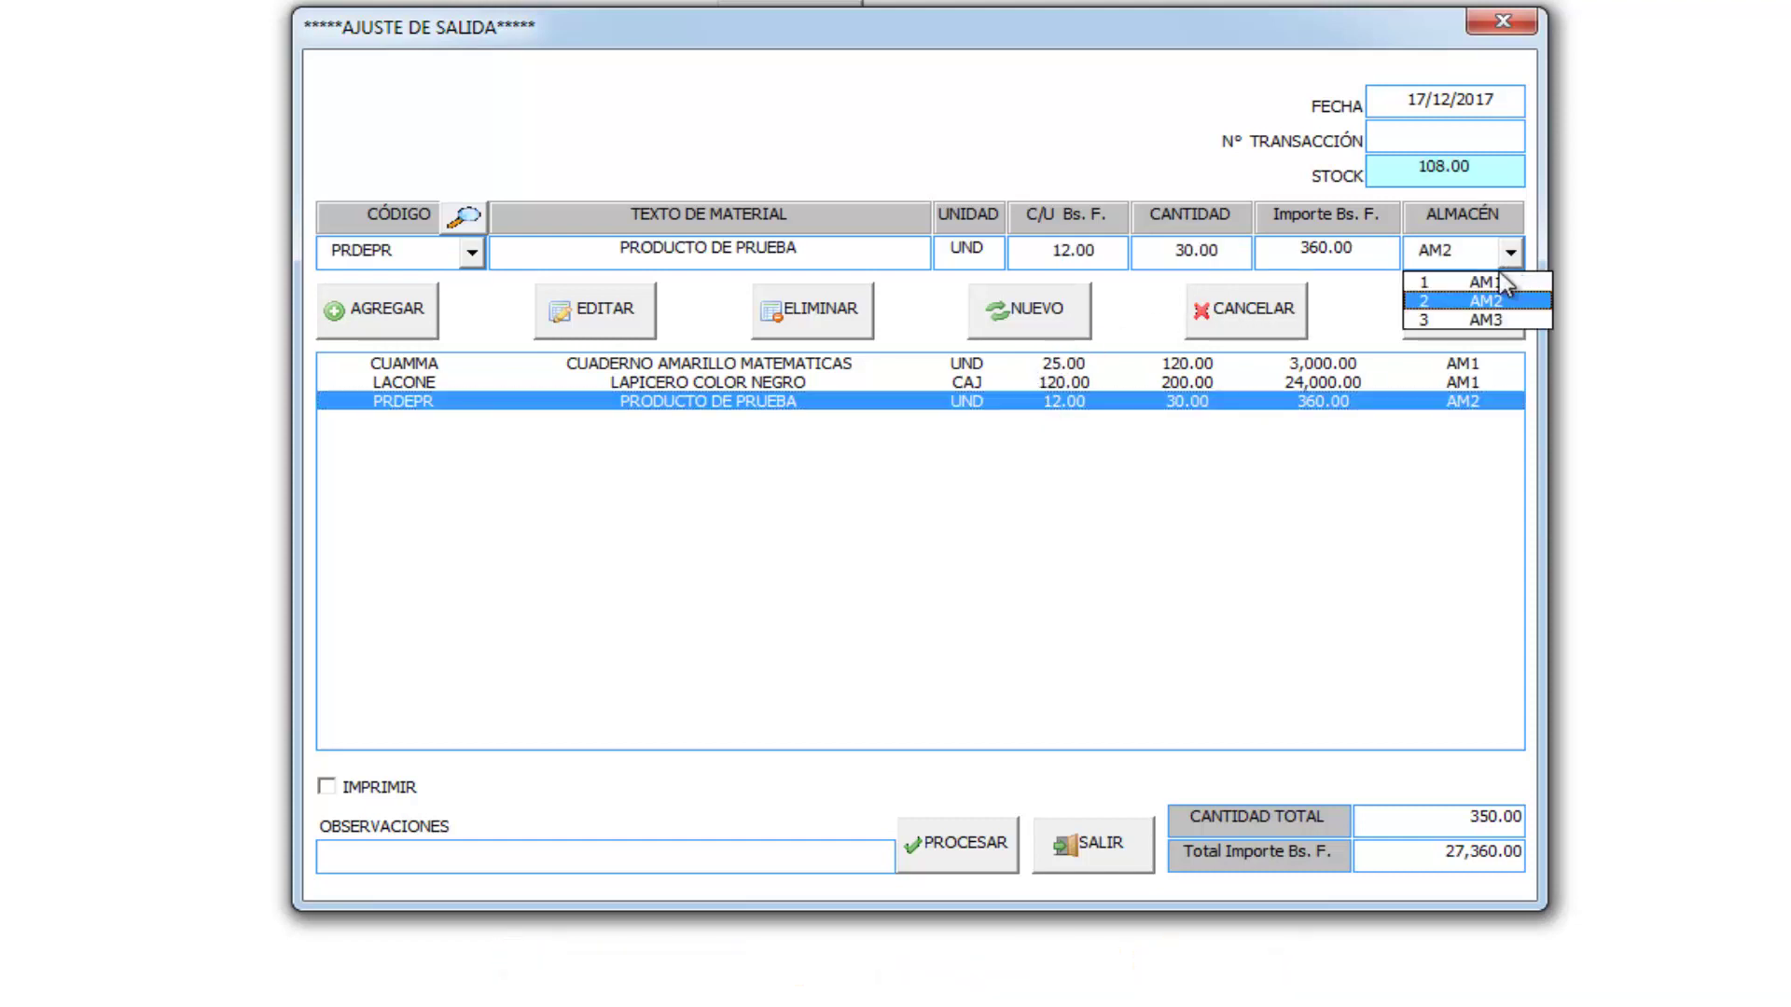
pyautogui.click(1483, 319)
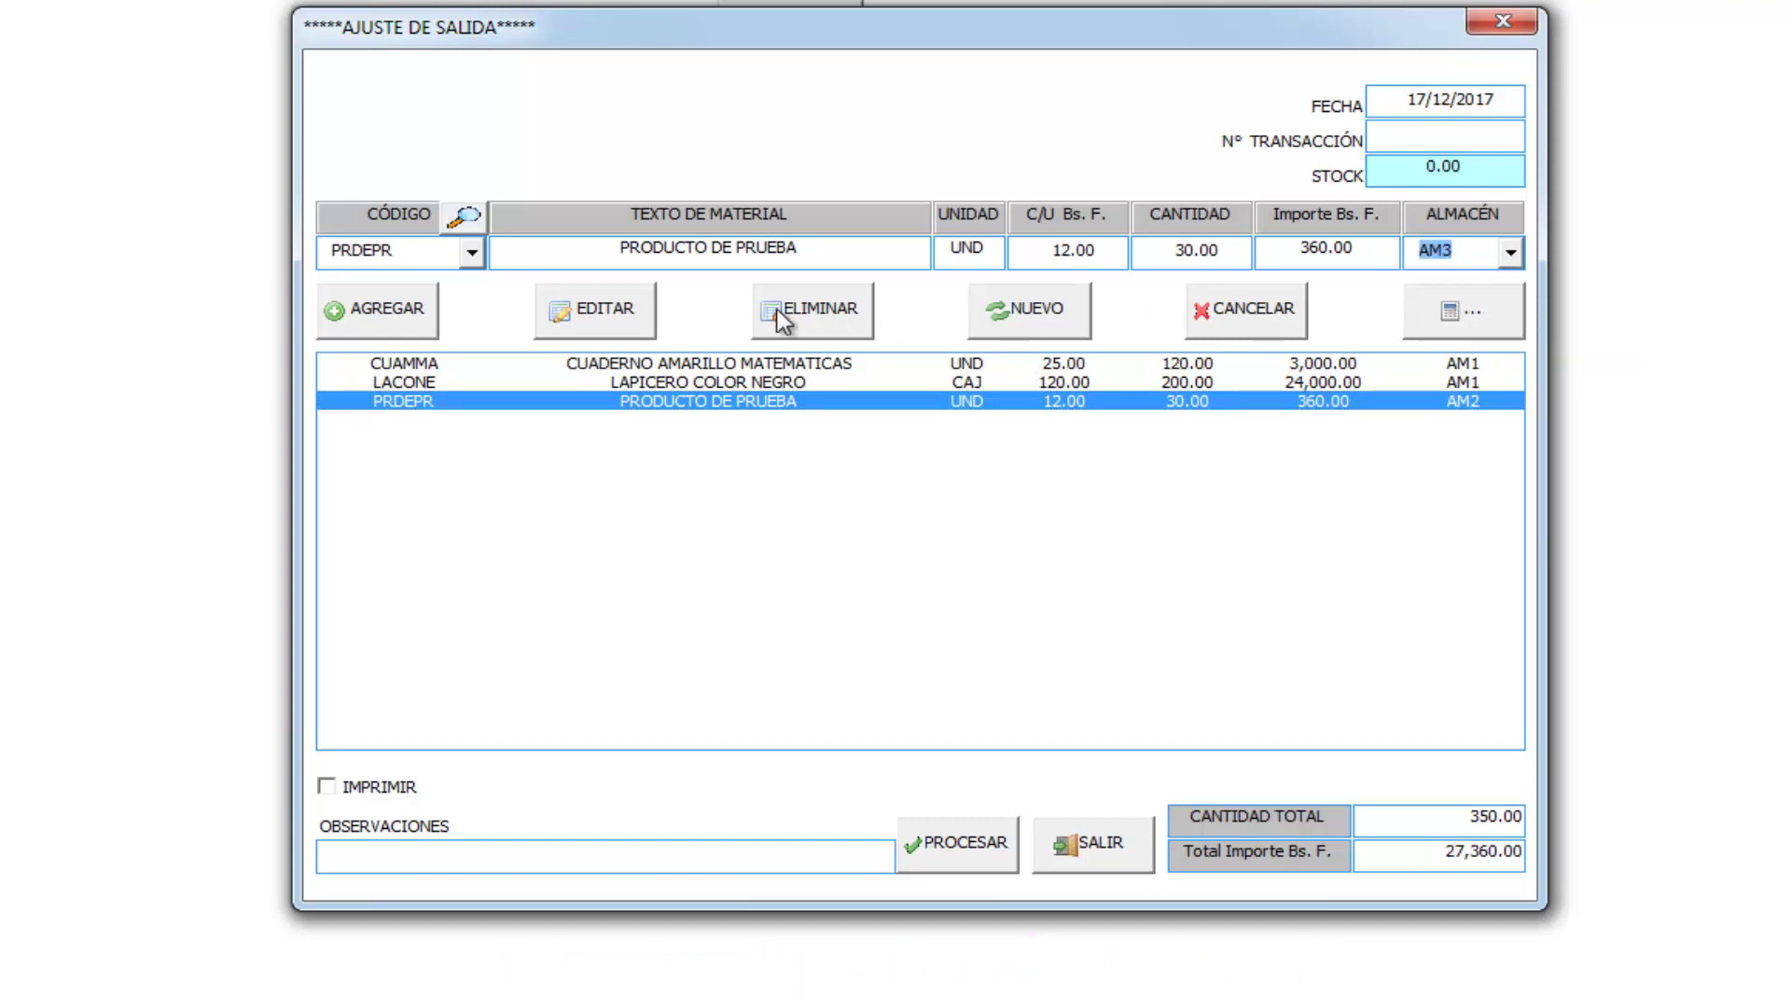
pyautogui.click(595, 310)
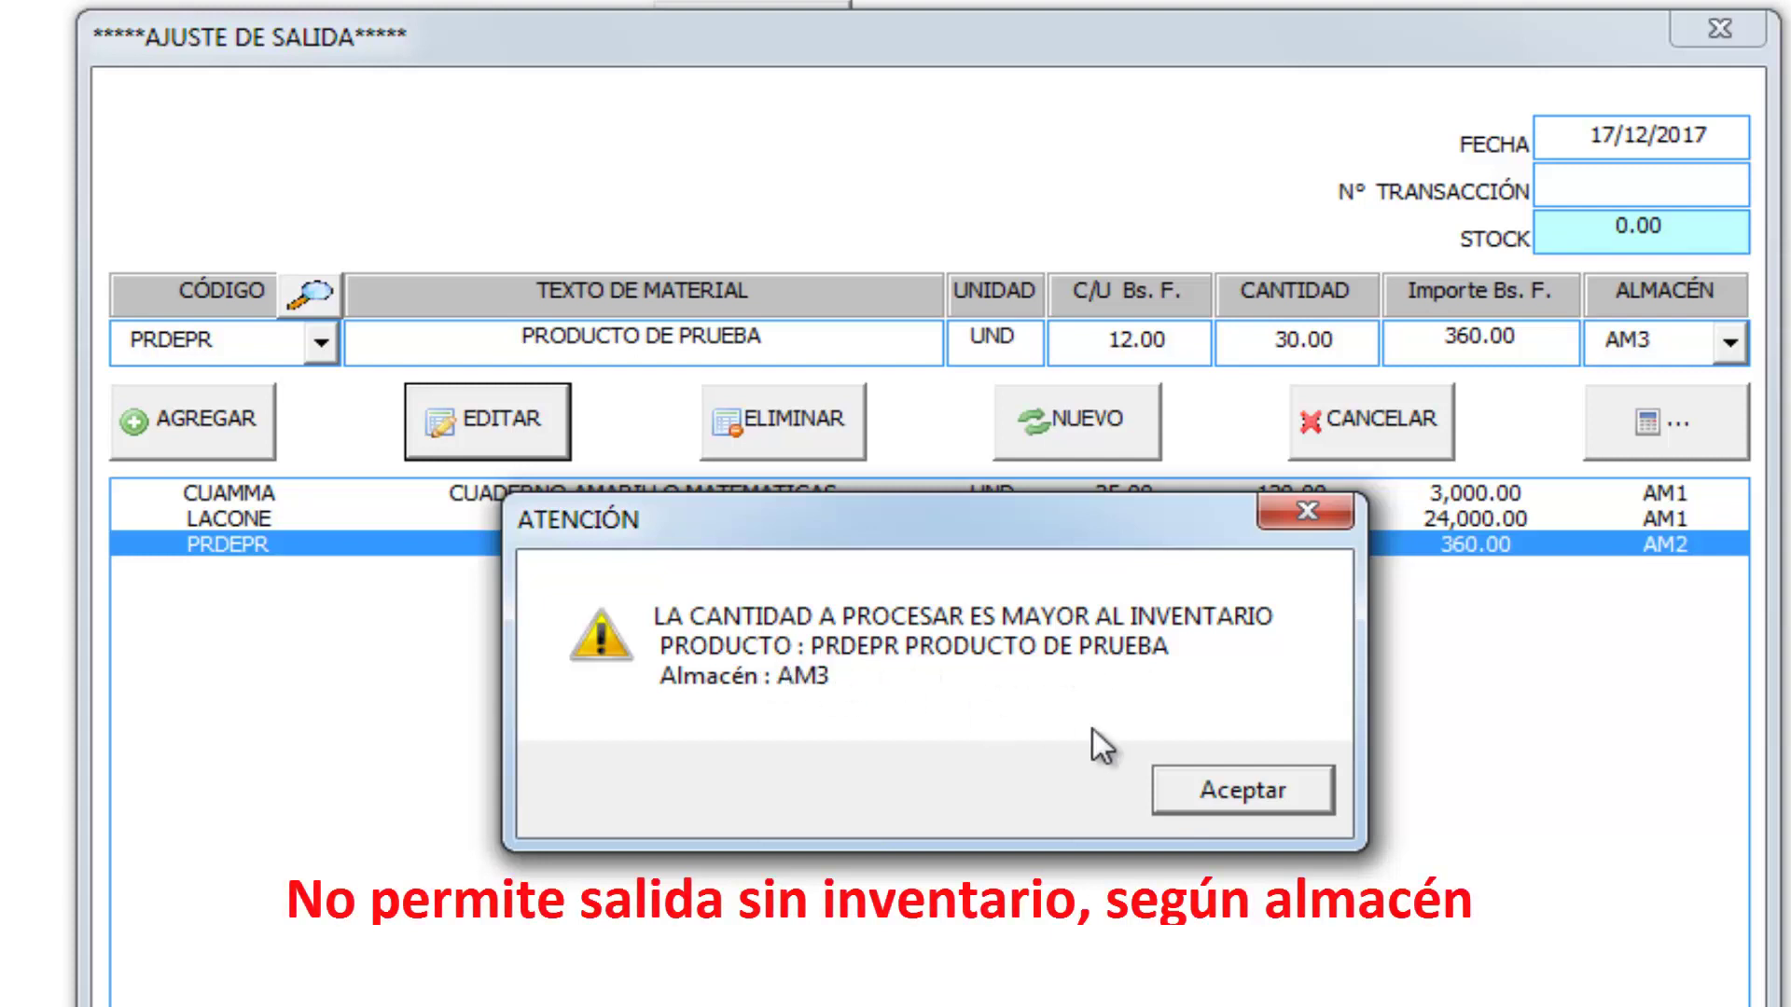
pyautogui.click(1236, 788)
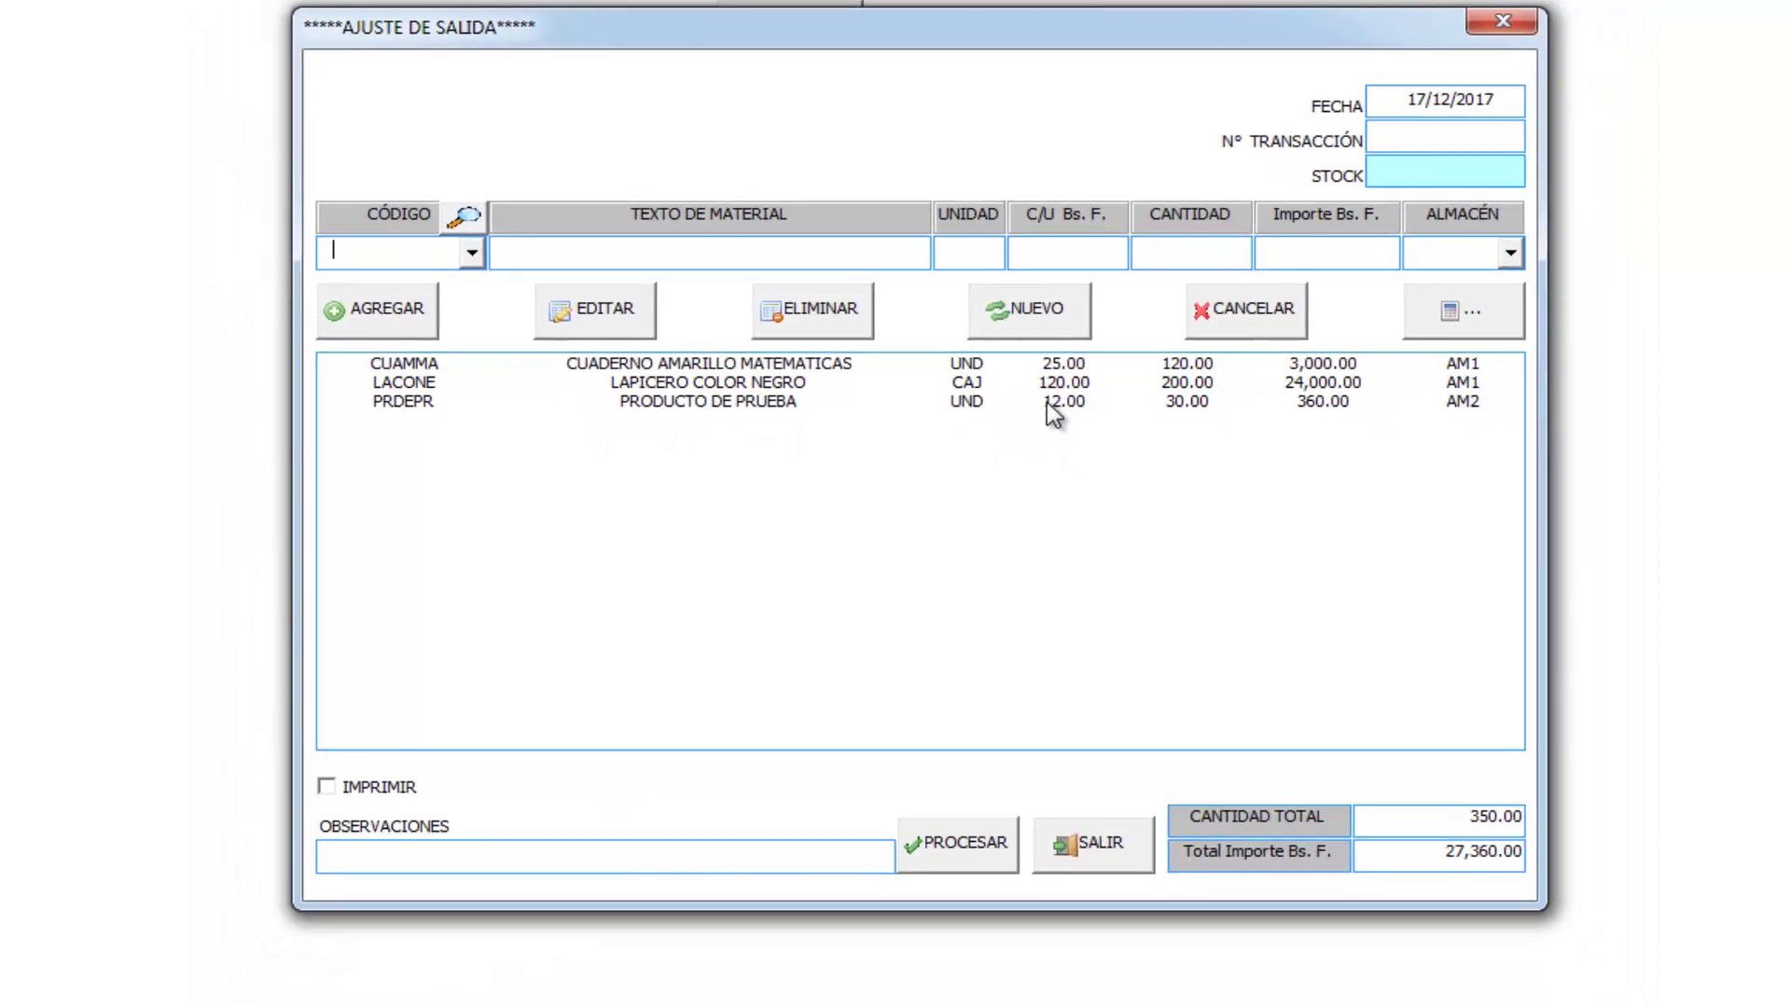
pyautogui.click(1051, 409)
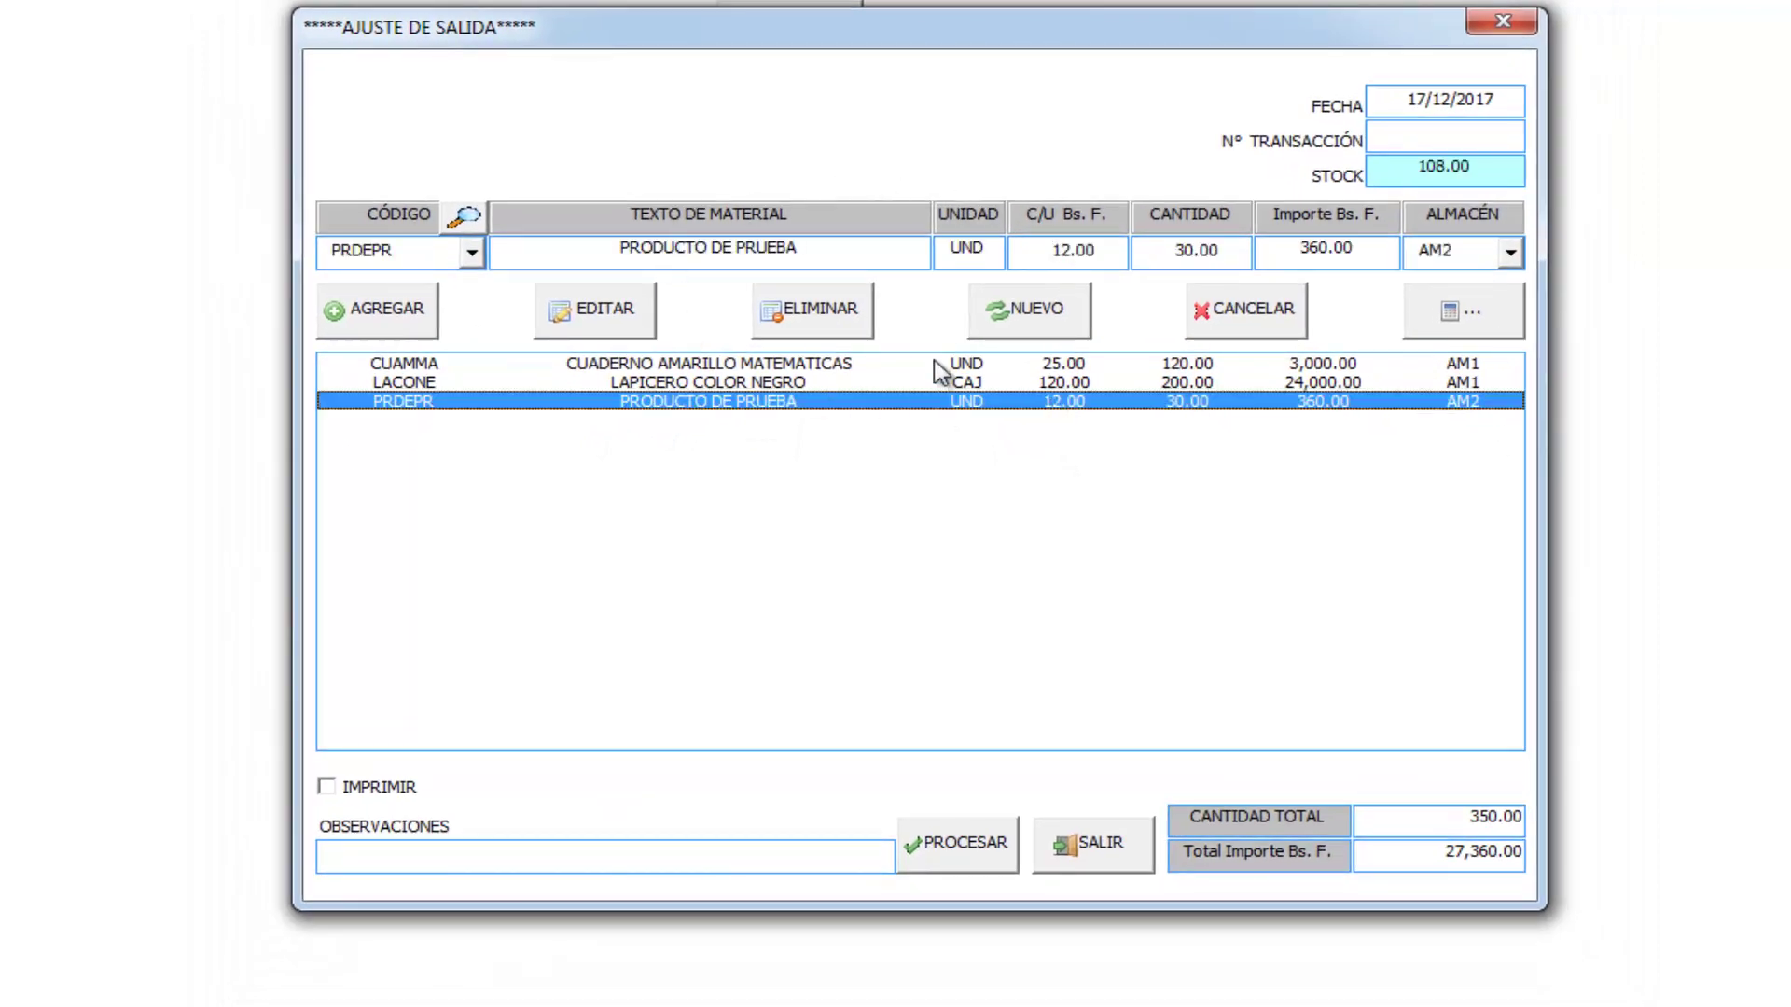
# Delete the PRODUCTO DE PRUEBA and LACONE lines, leaving only CUAMMA
pyautogui.click(846, 328)
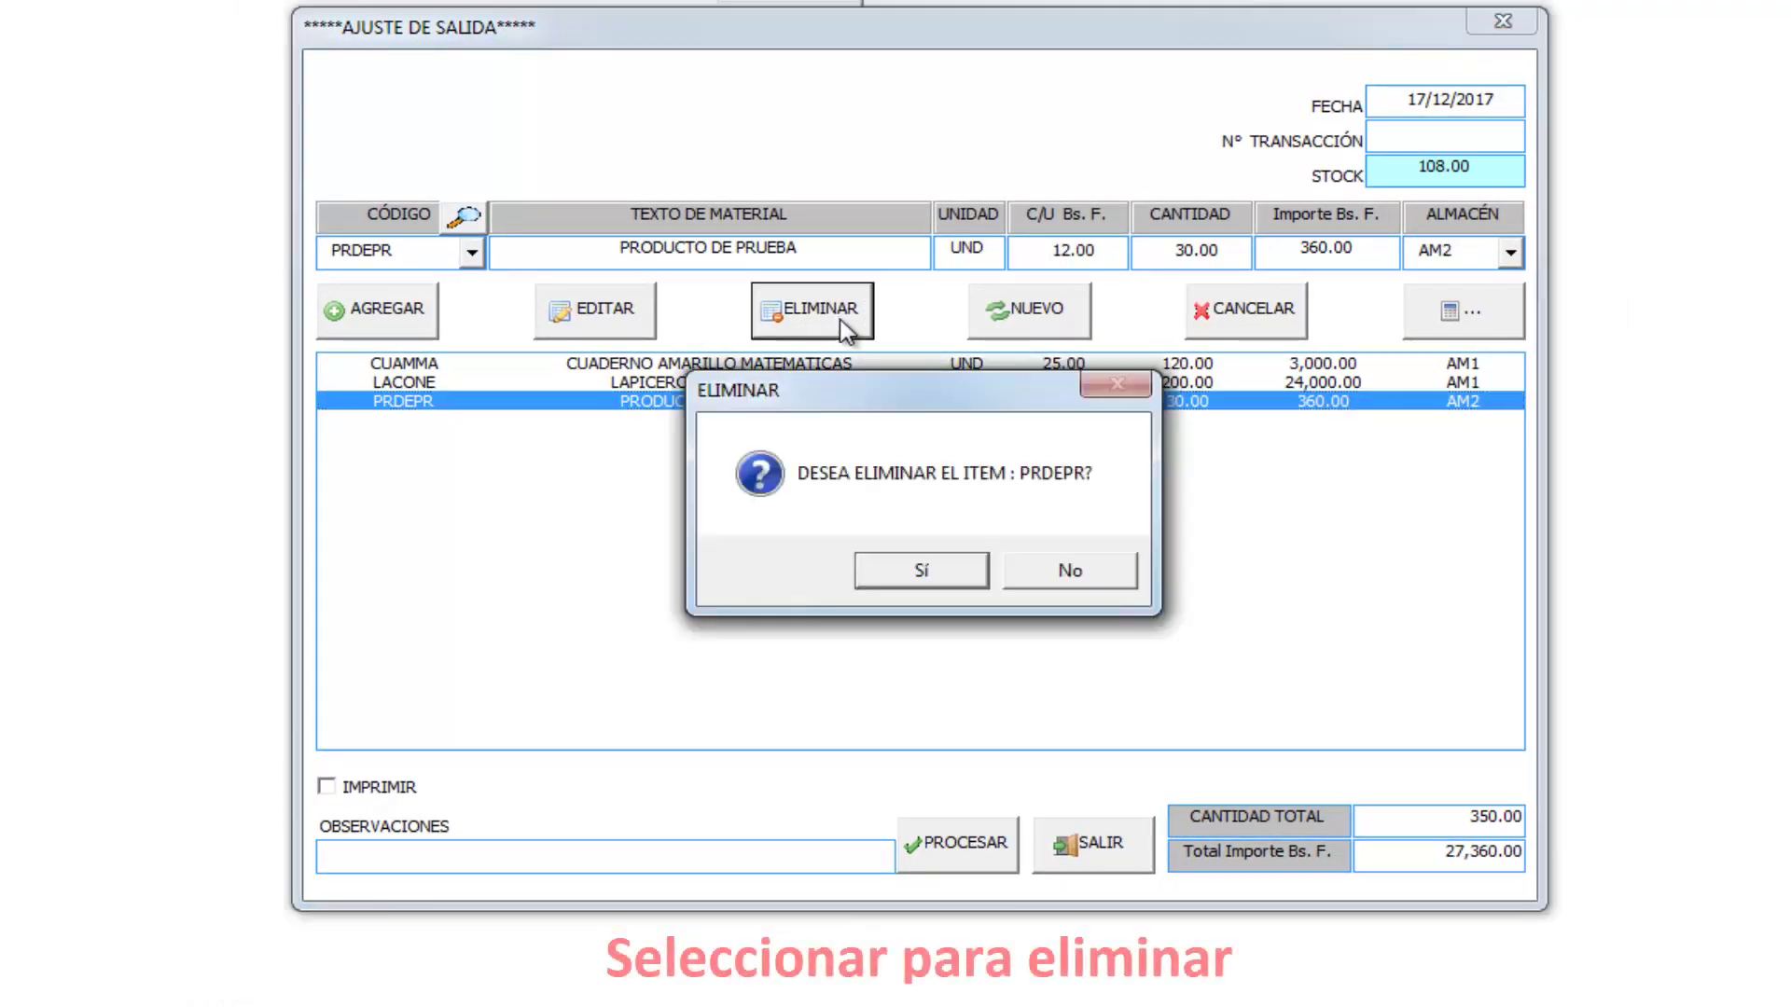
pyautogui.click(944, 581)
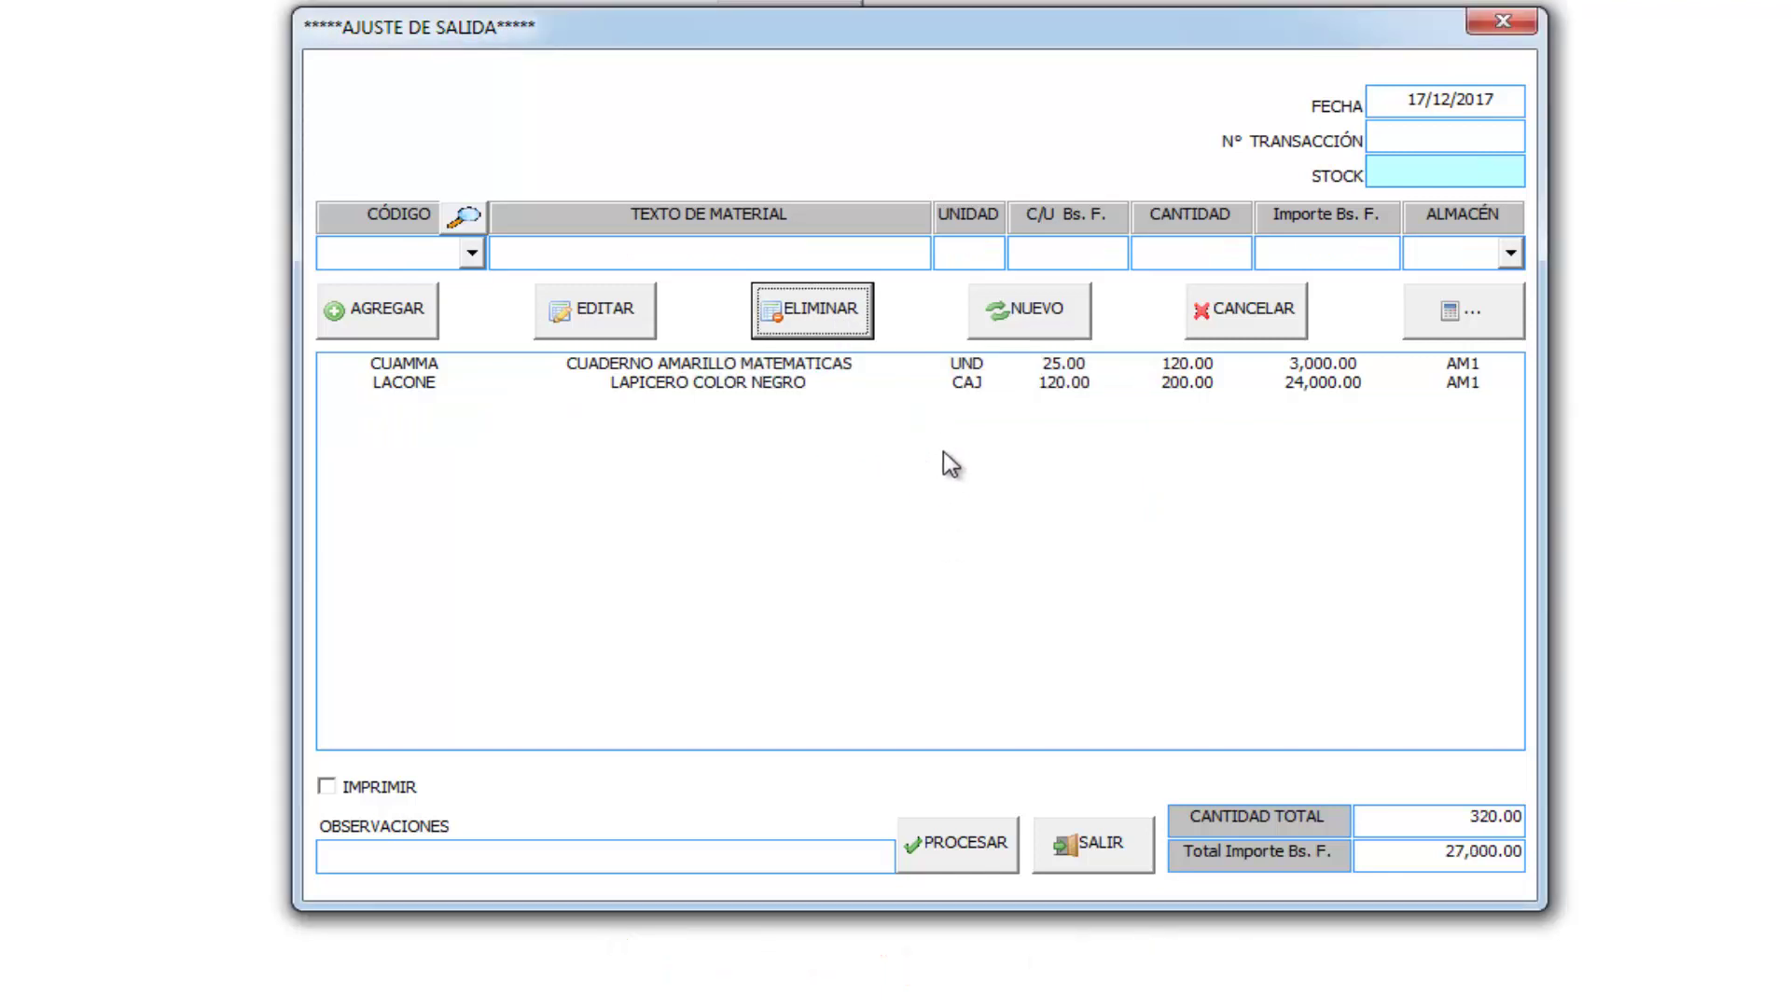
pyautogui.click(954, 383)
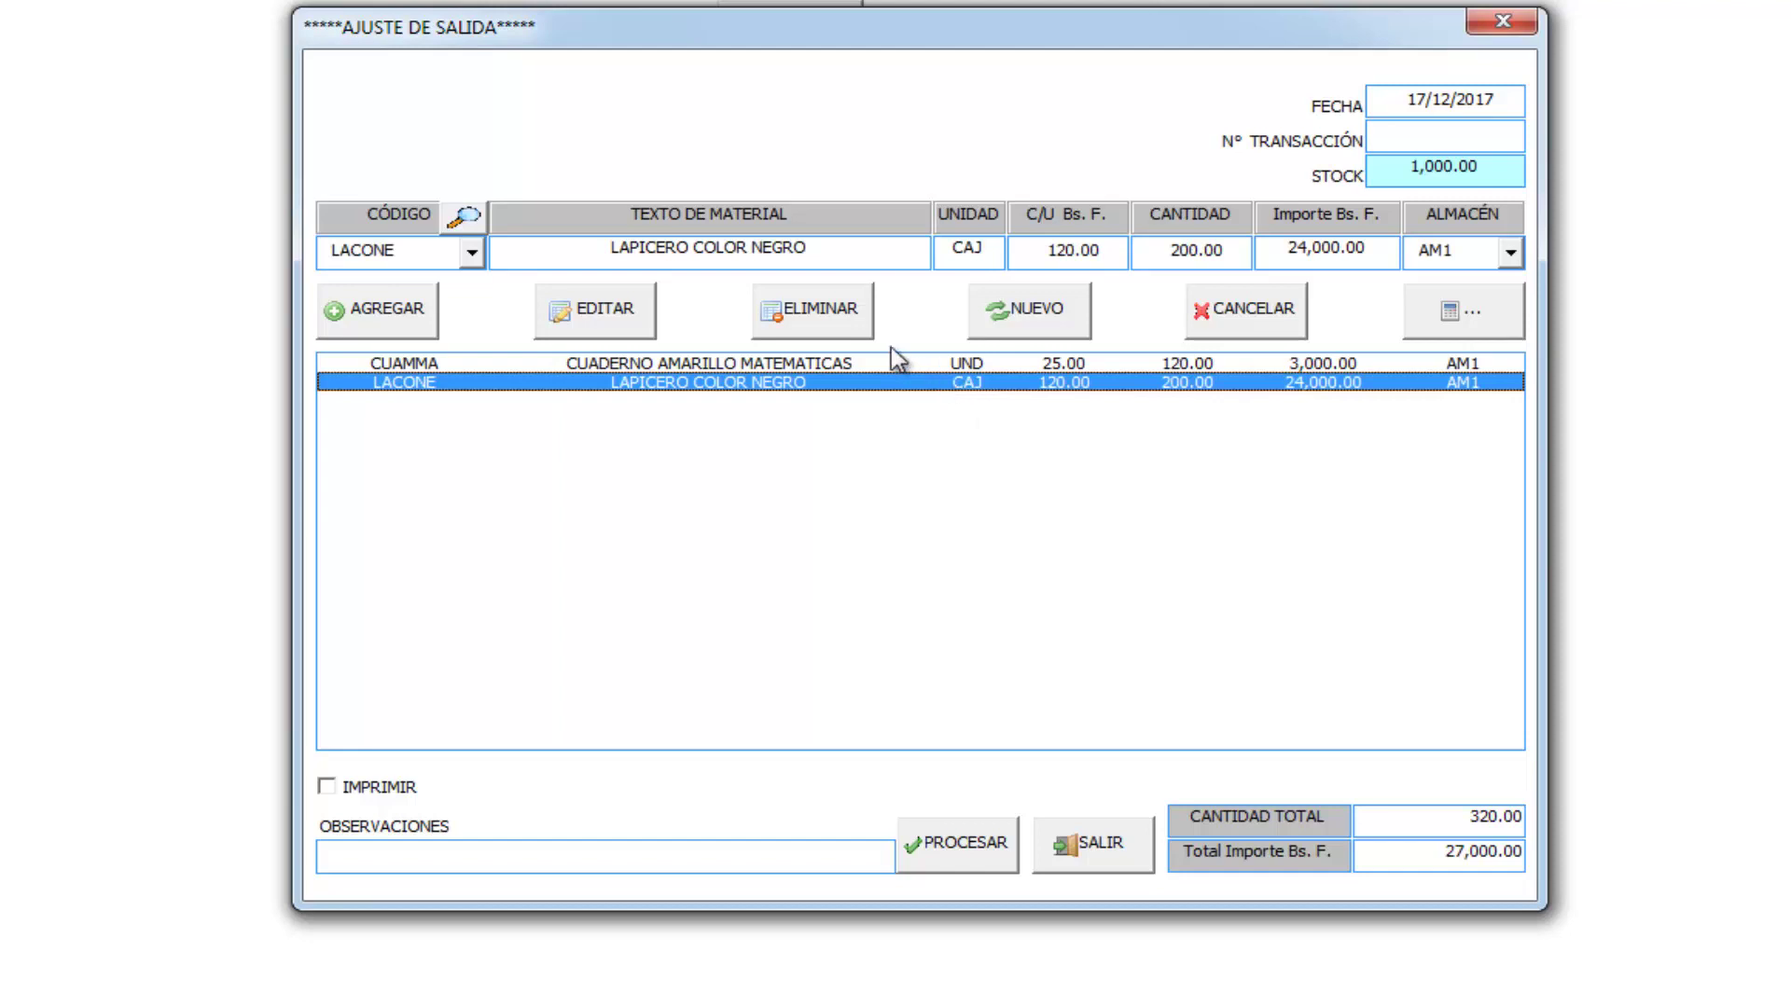
pyautogui.click(836, 310)
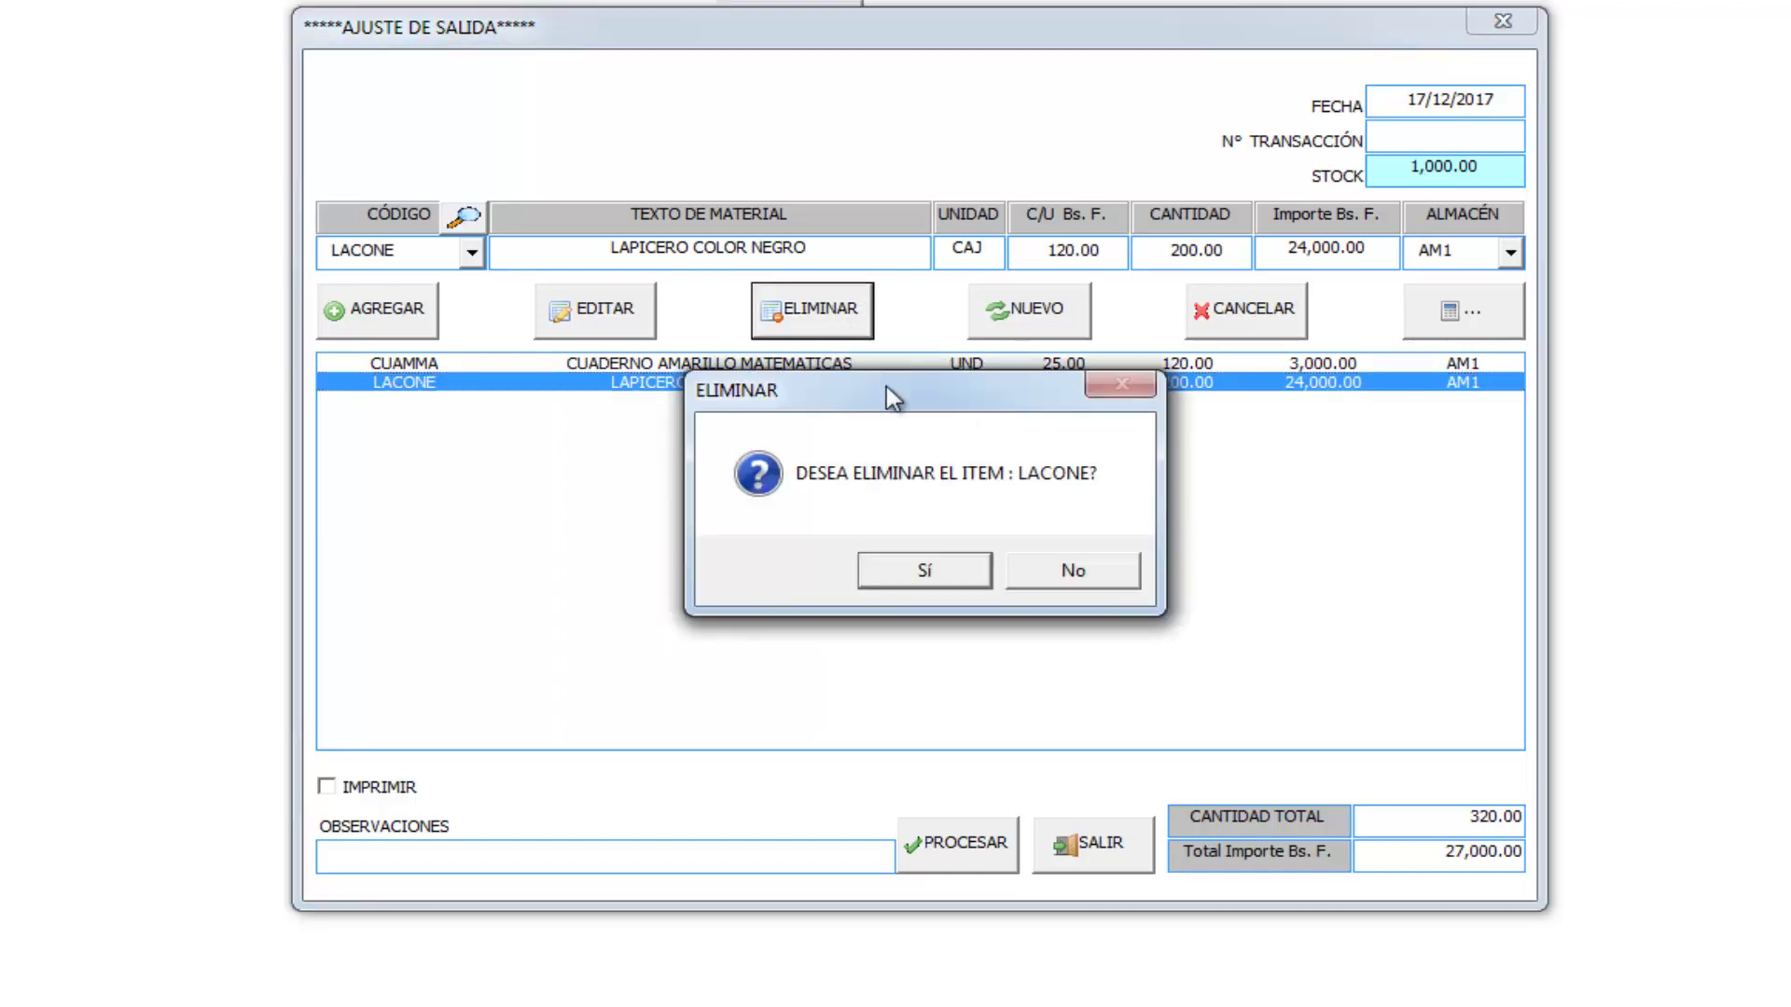
pyautogui.click(942, 571)
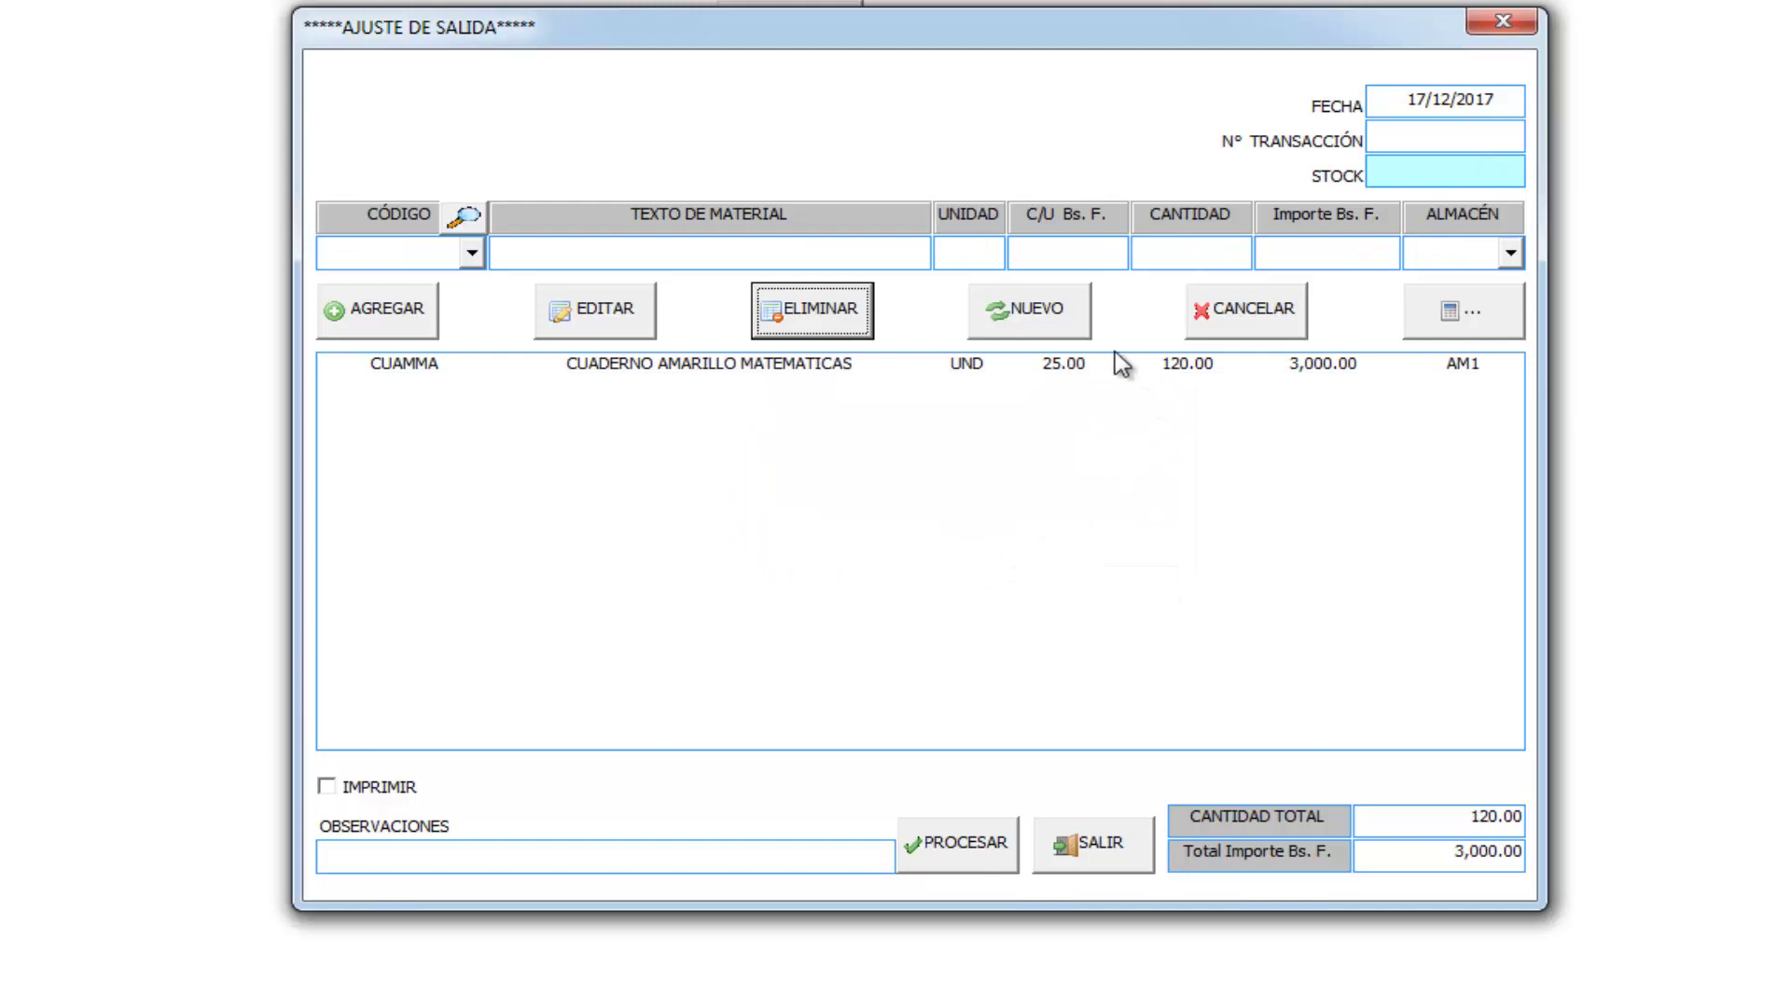
# Change the CUAMMA line's quantity from 120.00 to 385, making its amount 9,625.00
pyautogui.click(1065, 366)
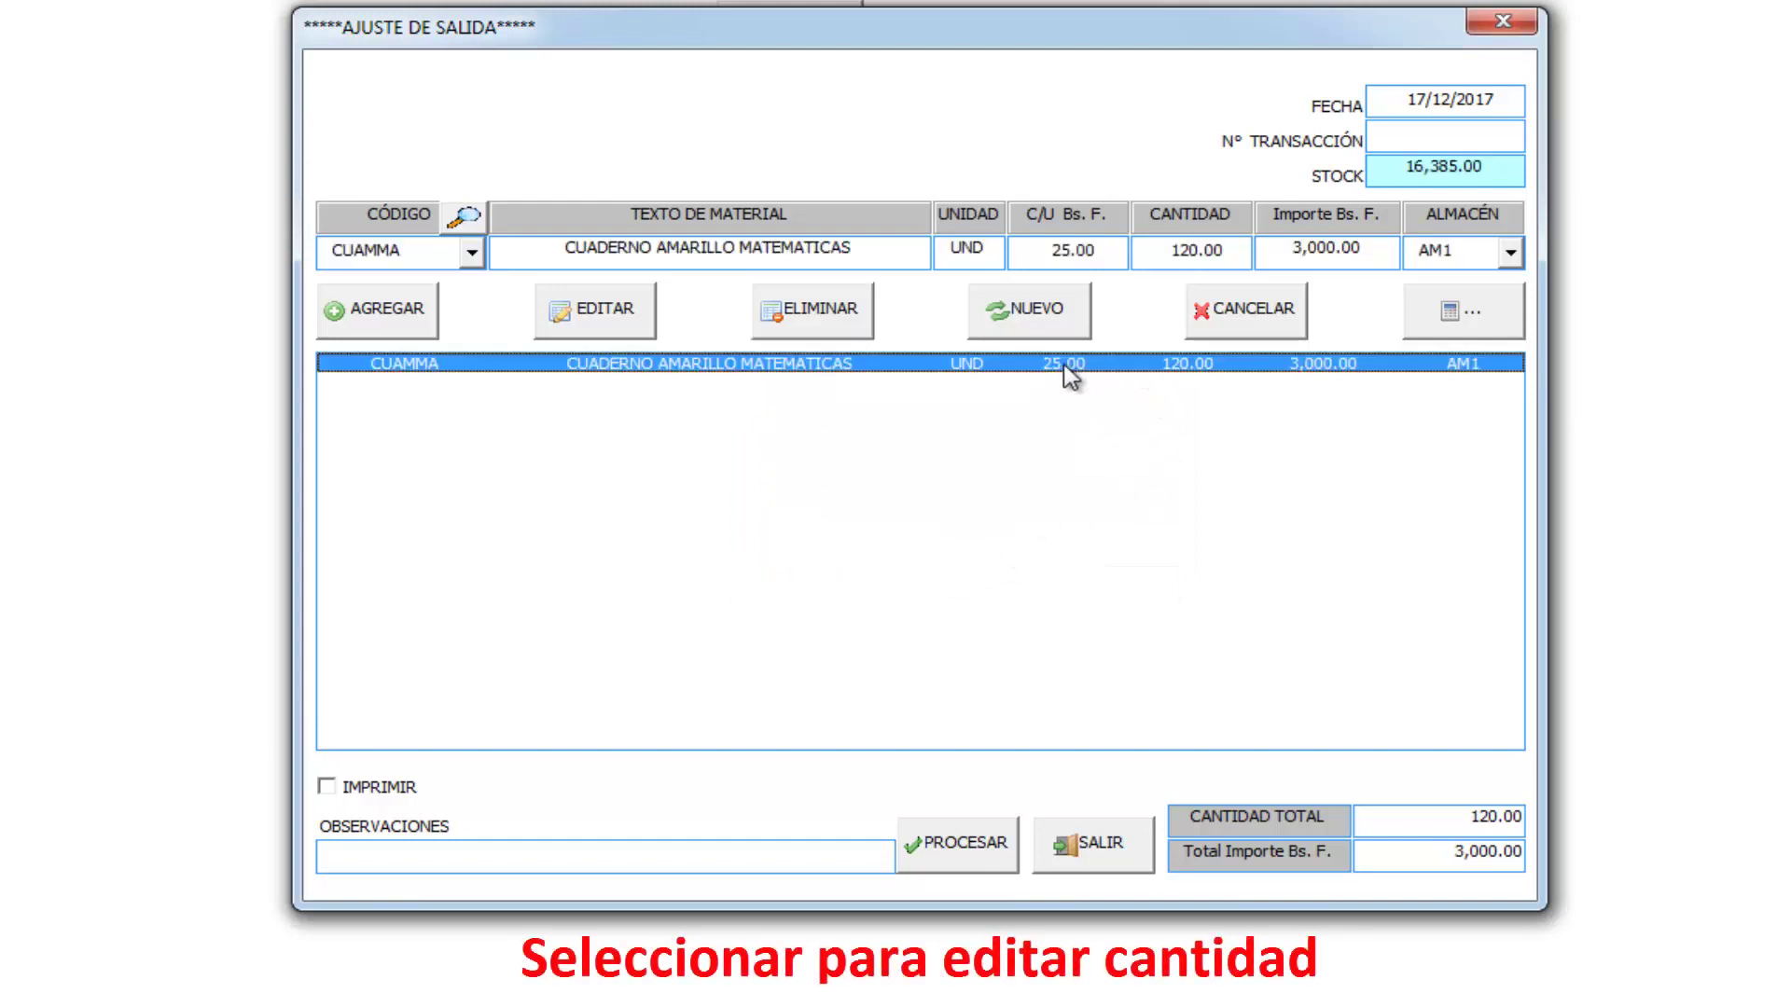
pyautogui.click(1220, 252)
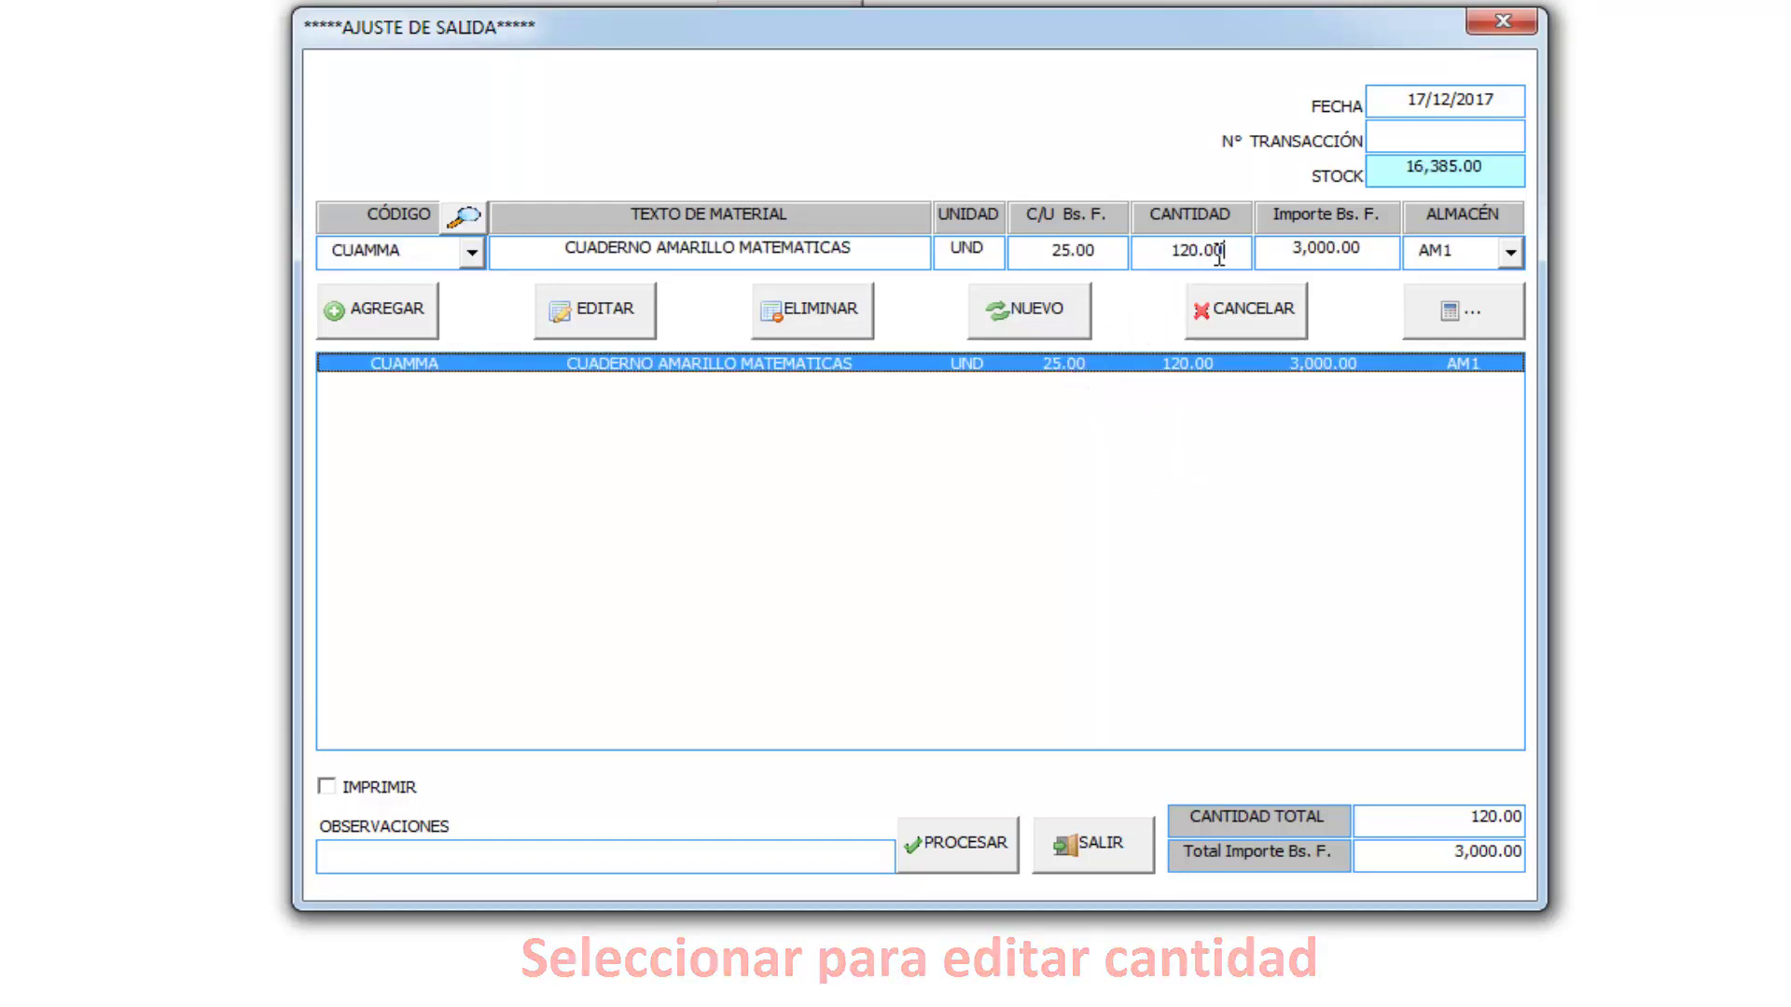
pyautogui.moveTo(1220, 254); pyautogui.dragTo(1114, 250)
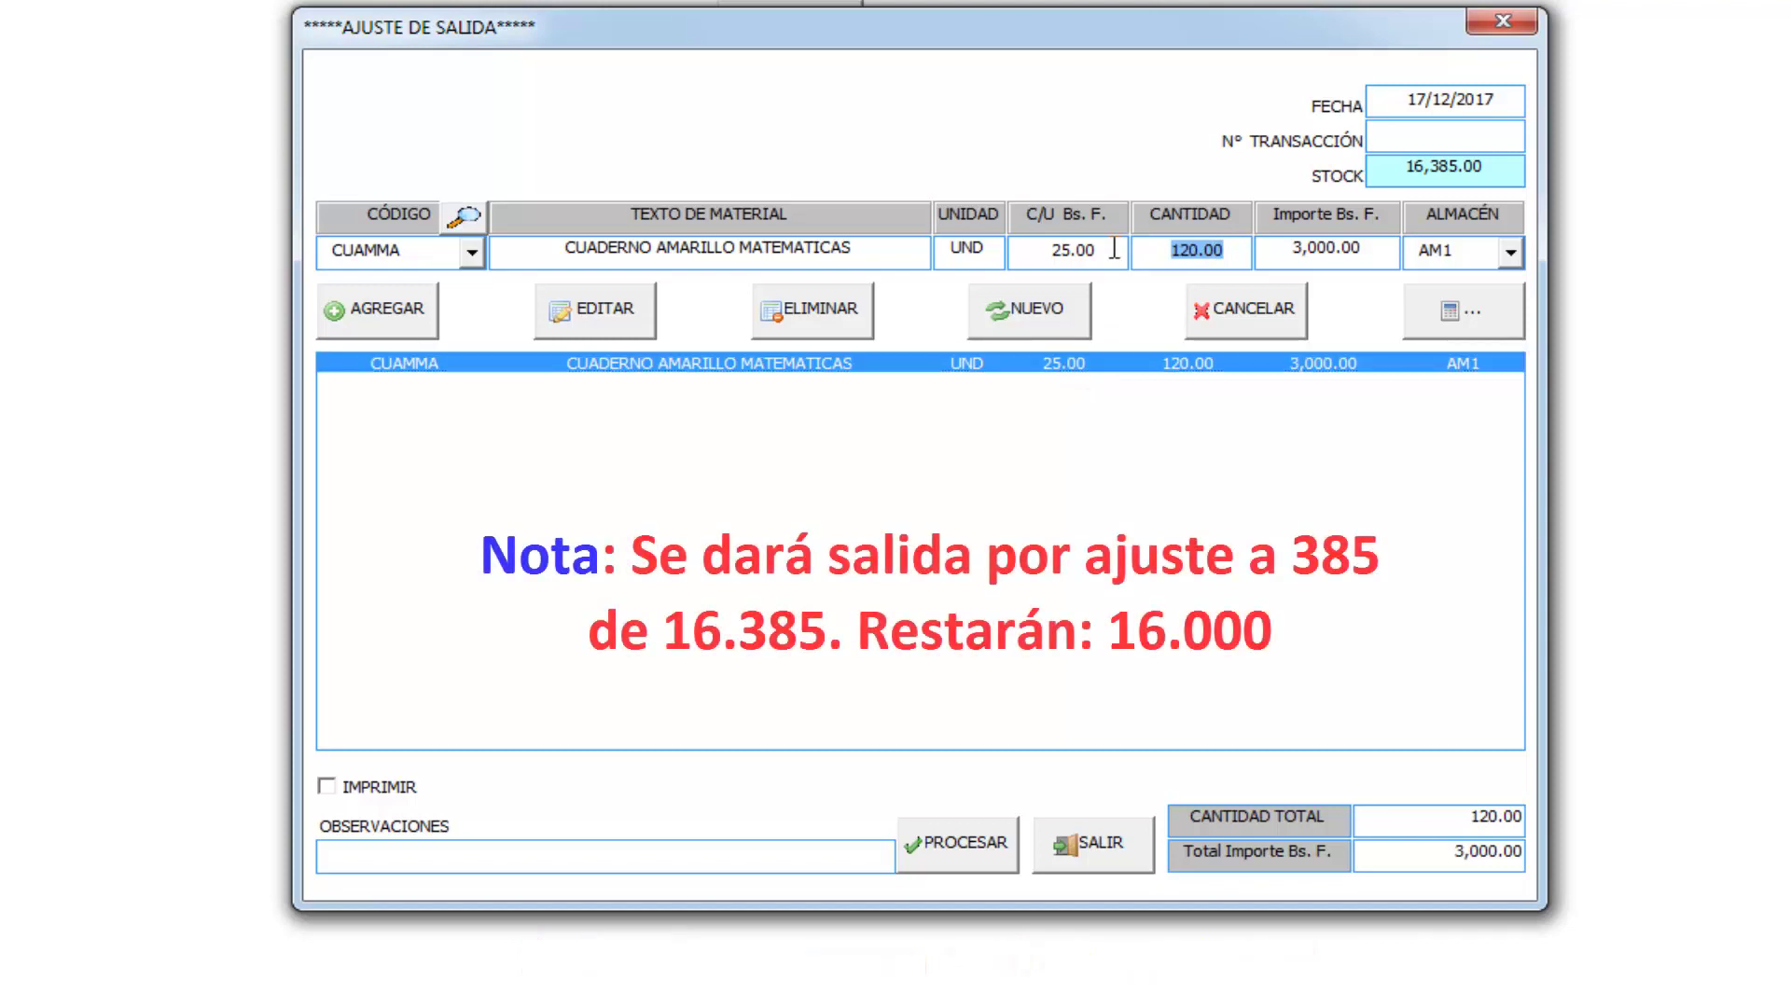
pyautogui.write('385')
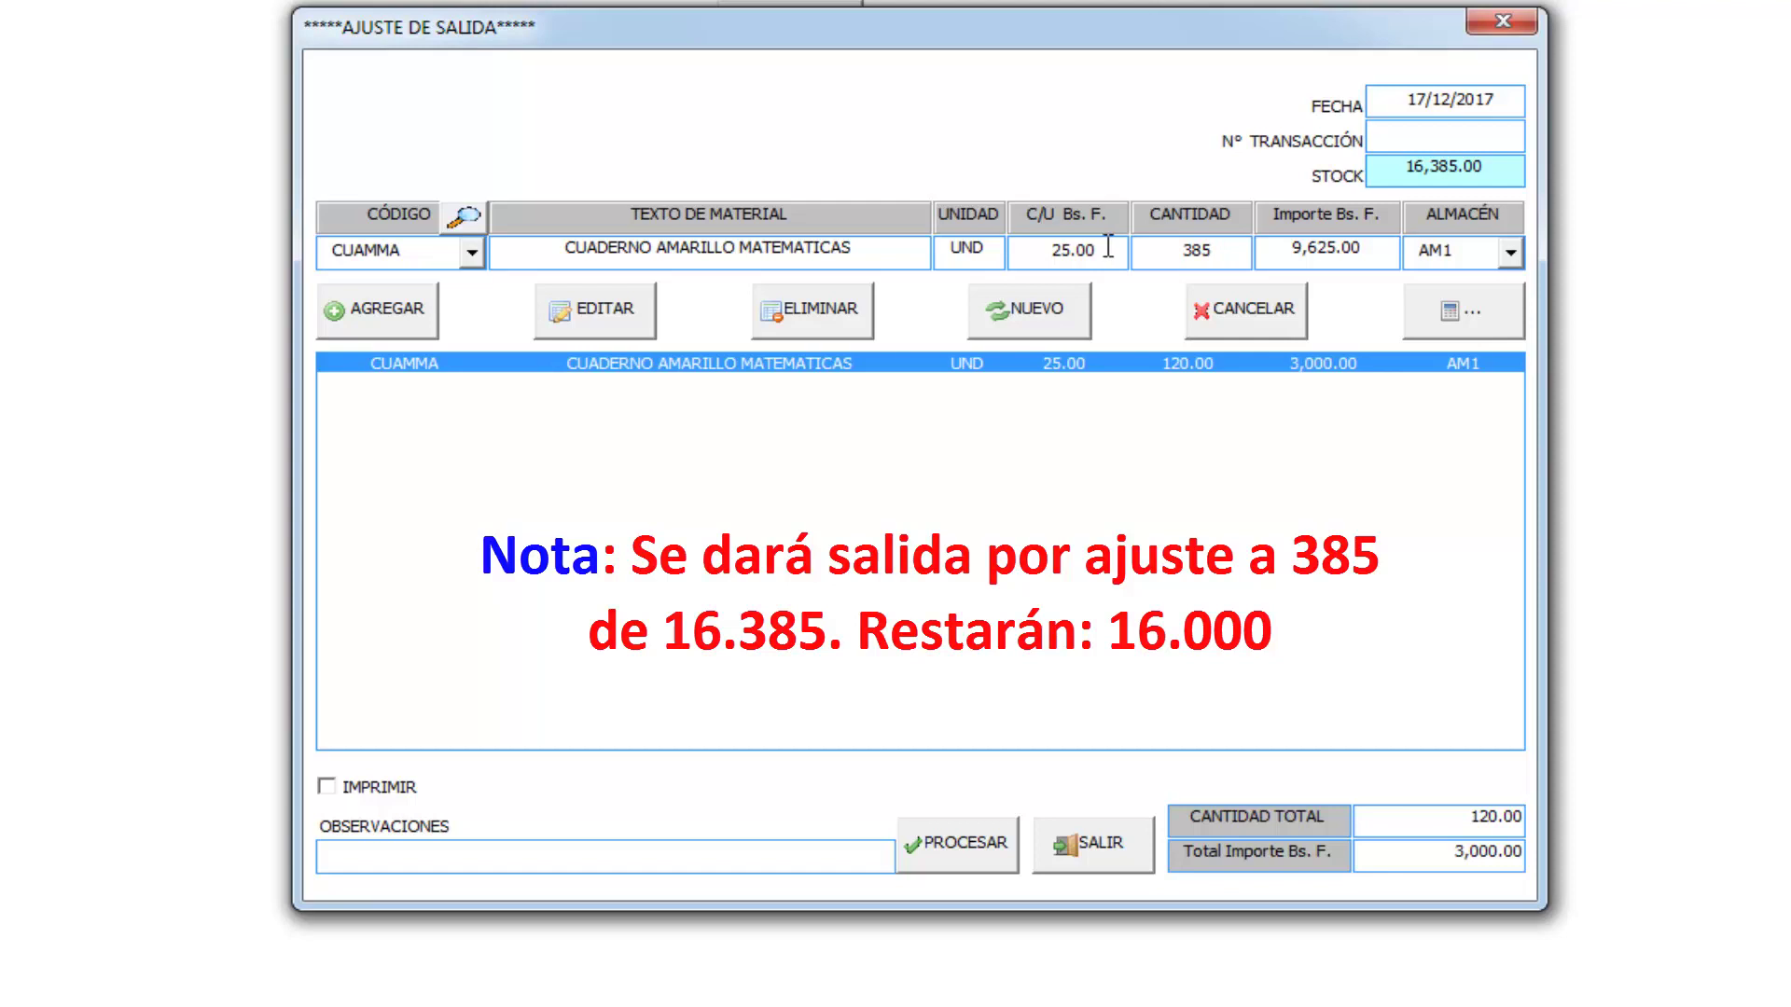
pyautogui.click(635, 312)
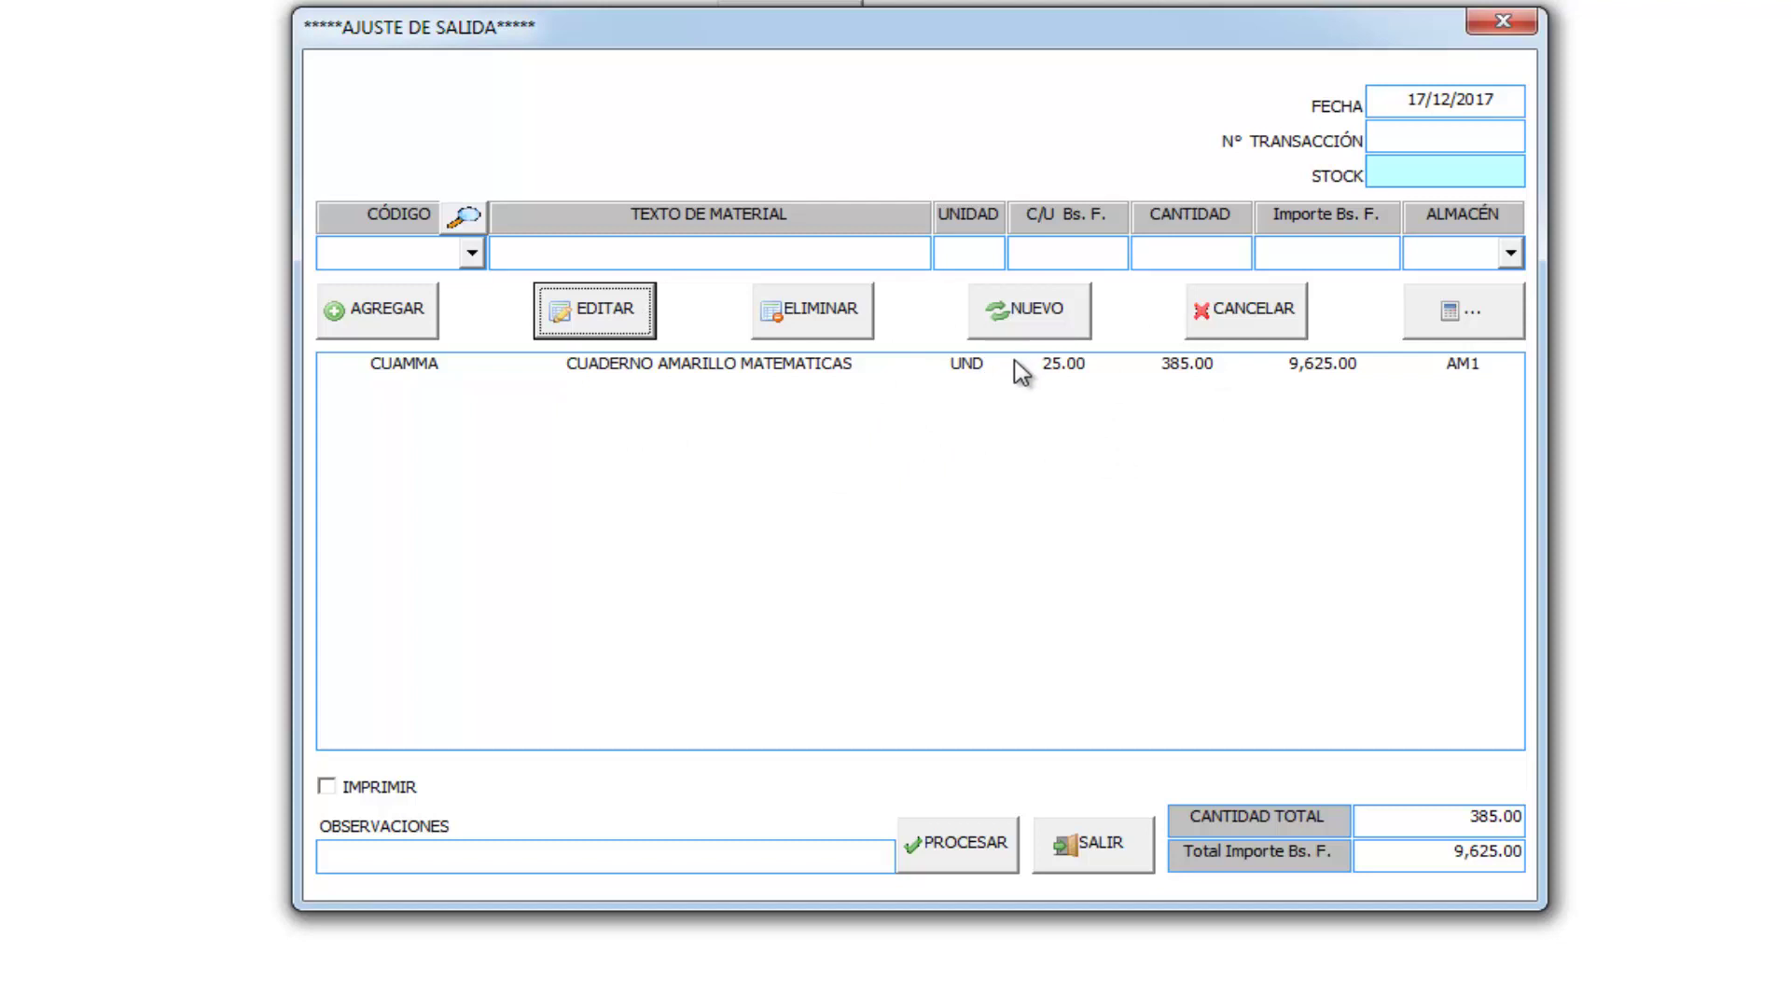
# Enable IMPRIMIR and enter the observation 'MATERIAL DETERIORADO'
pyautogui.click(383, 788)
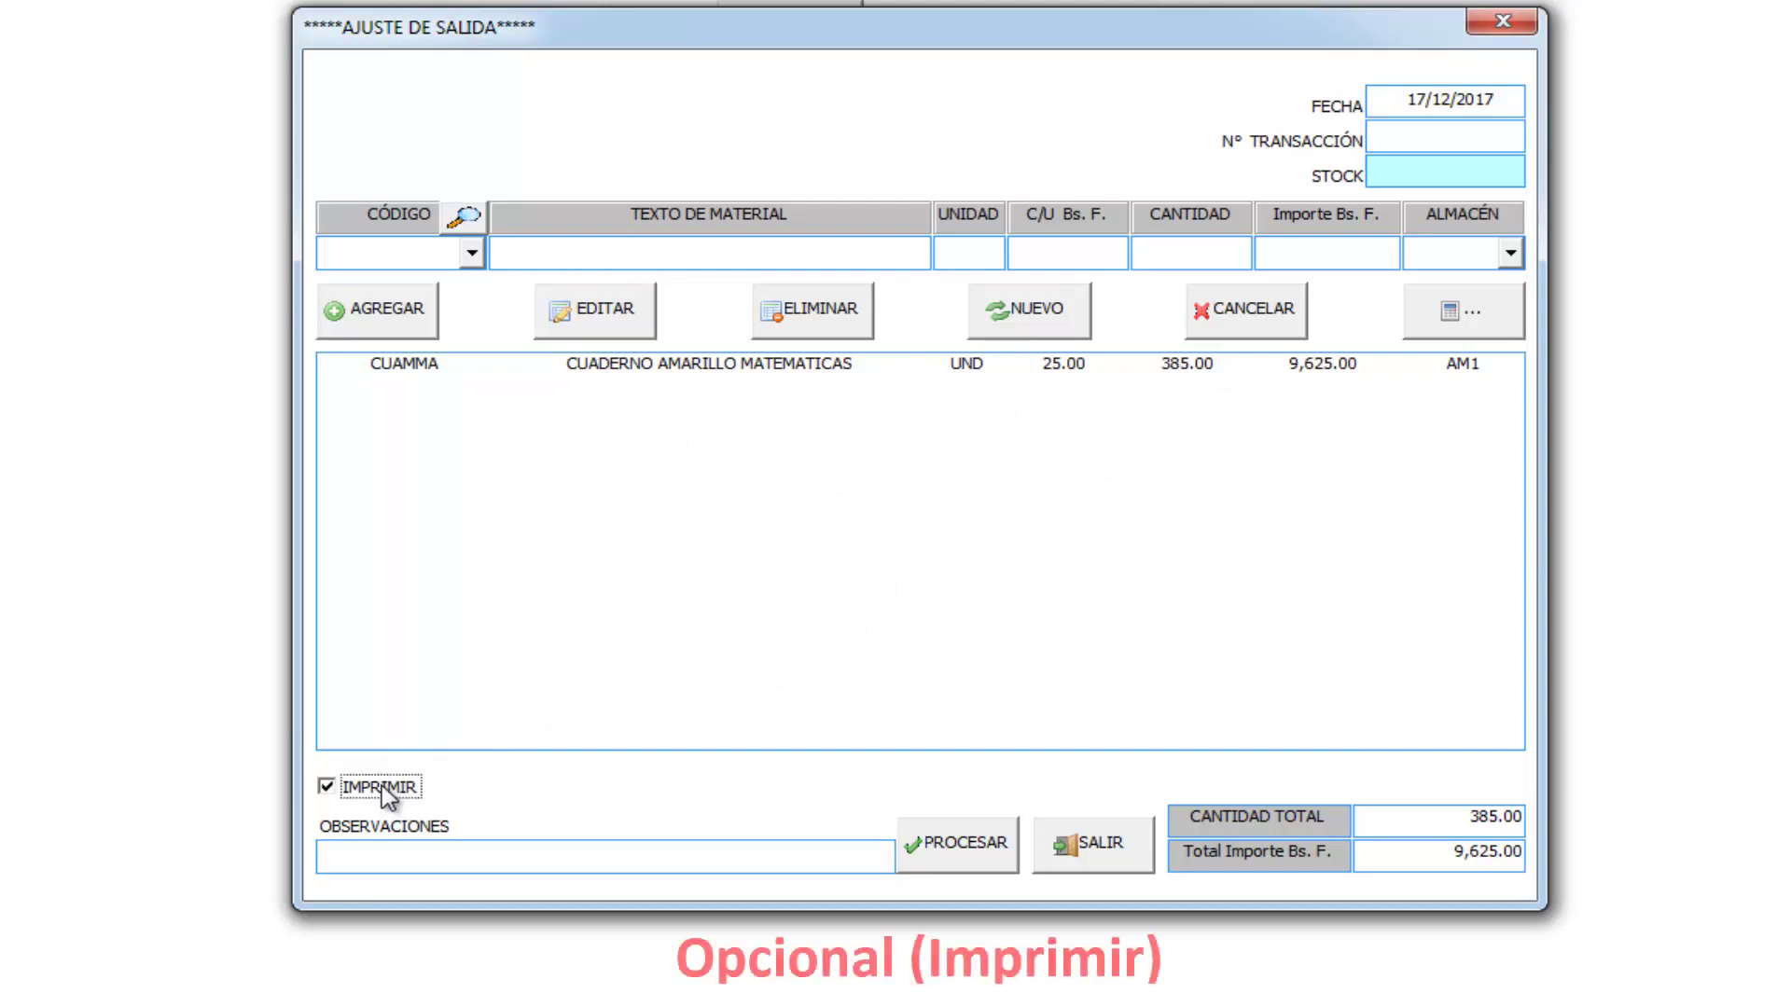
pyautogui.click(587, 859)
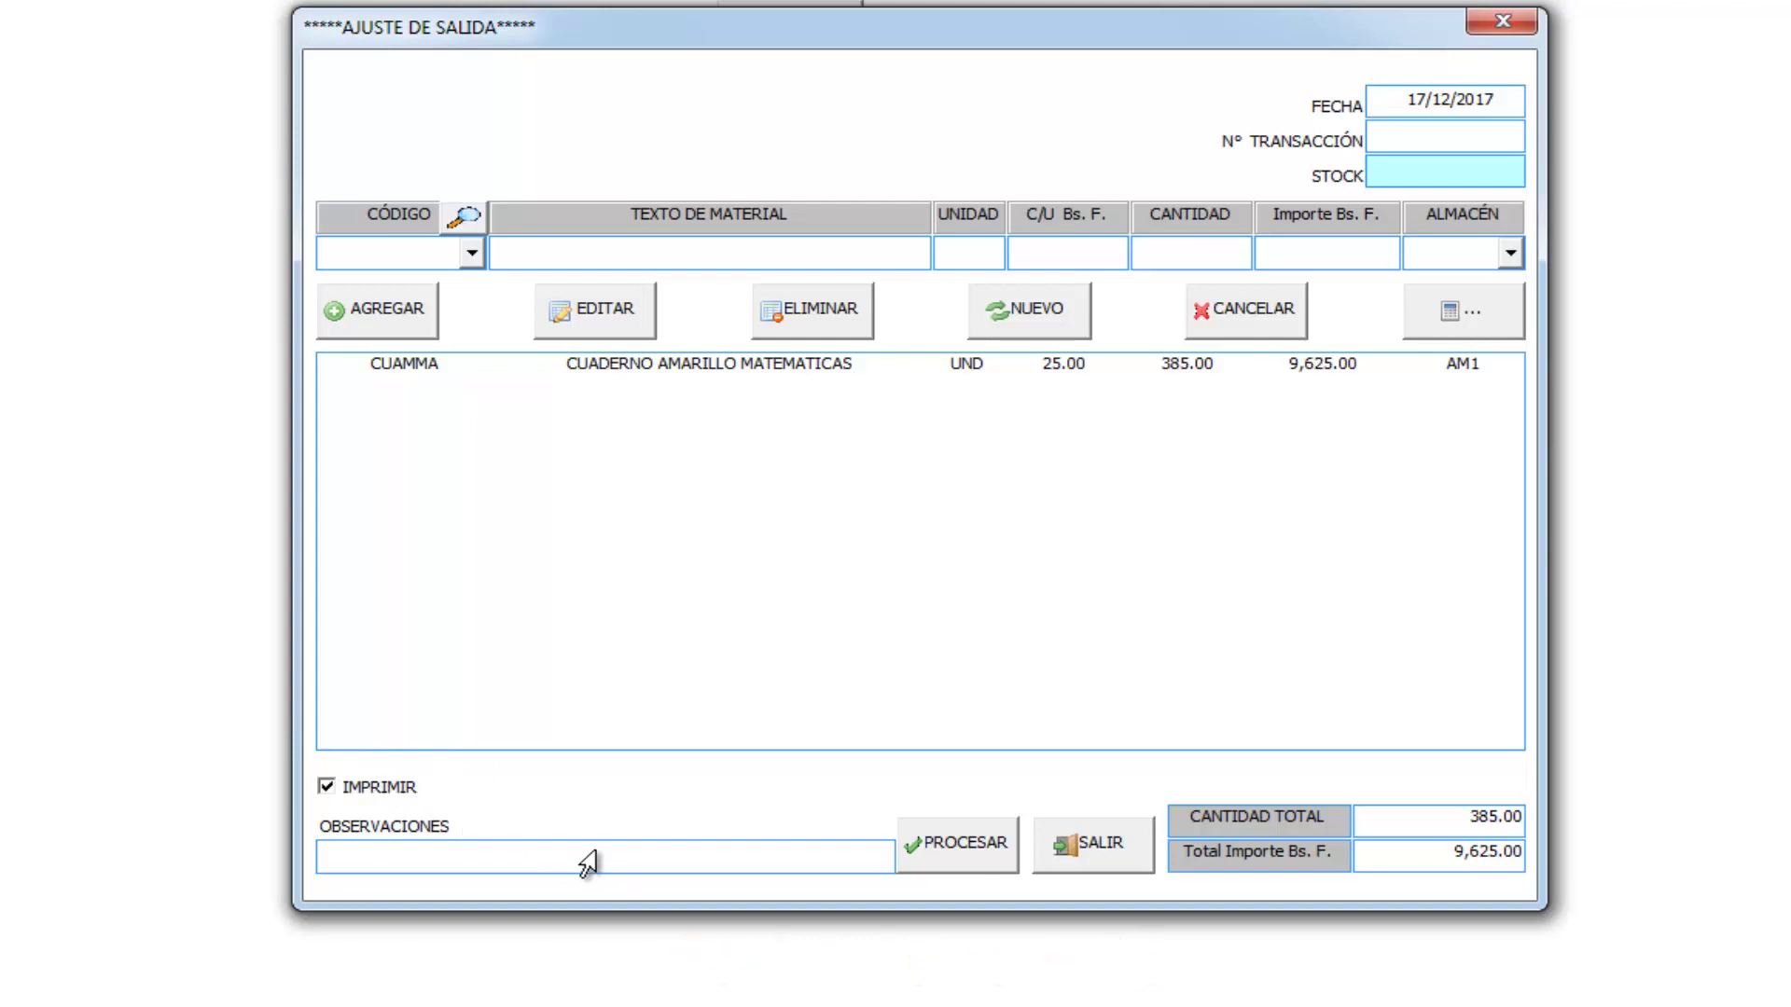
pyautogui.write('MAAT')
pyautogui.press('BackSpace')
pyautogui.press('BackSpace')
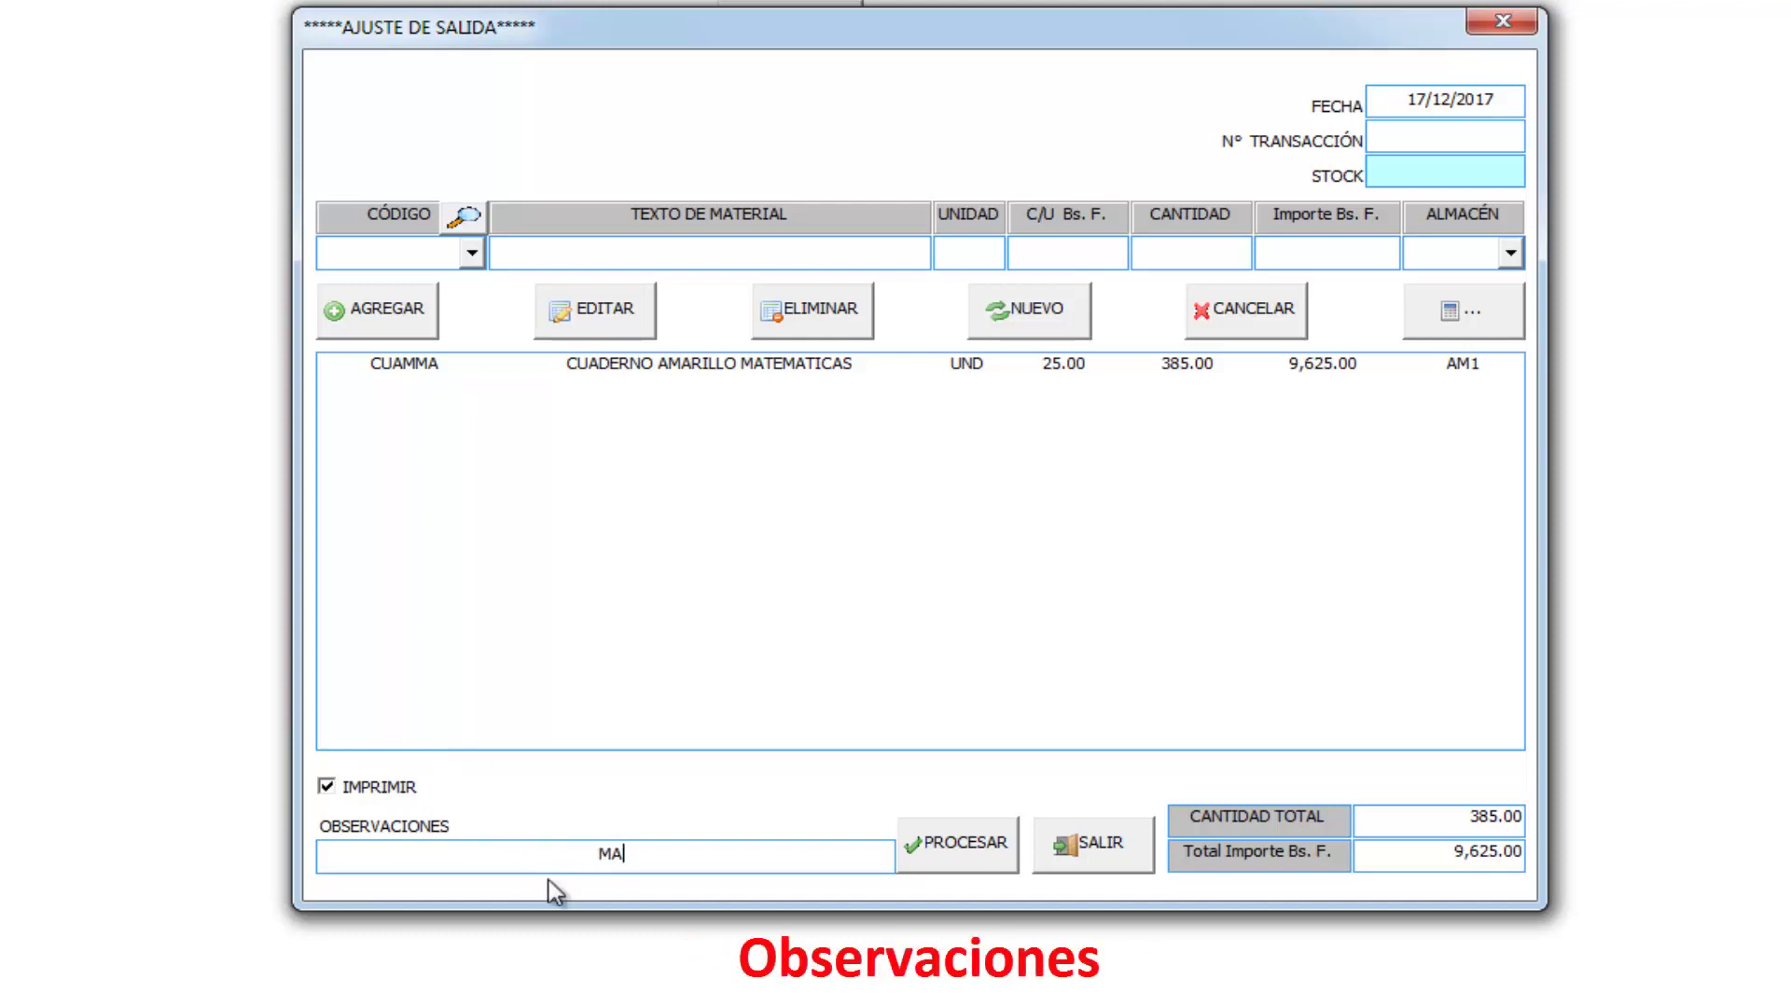
pyautogui.write('TE')
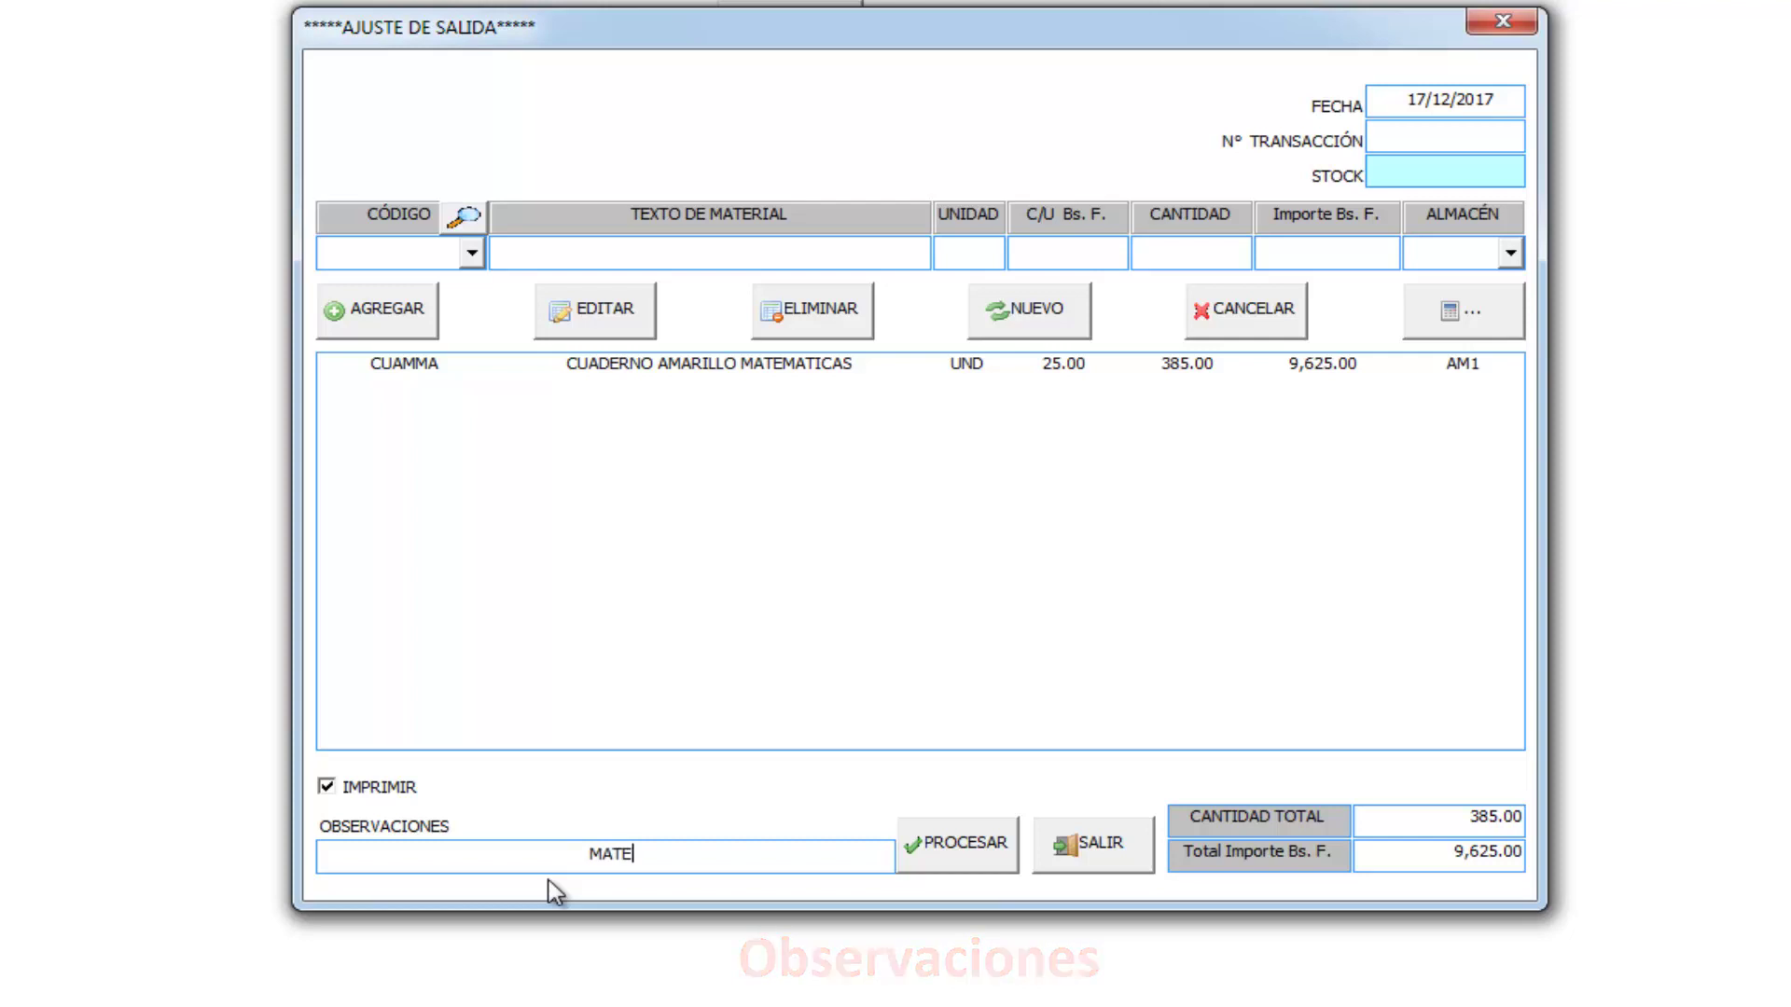
pyautogui.write('RIAL DETE')
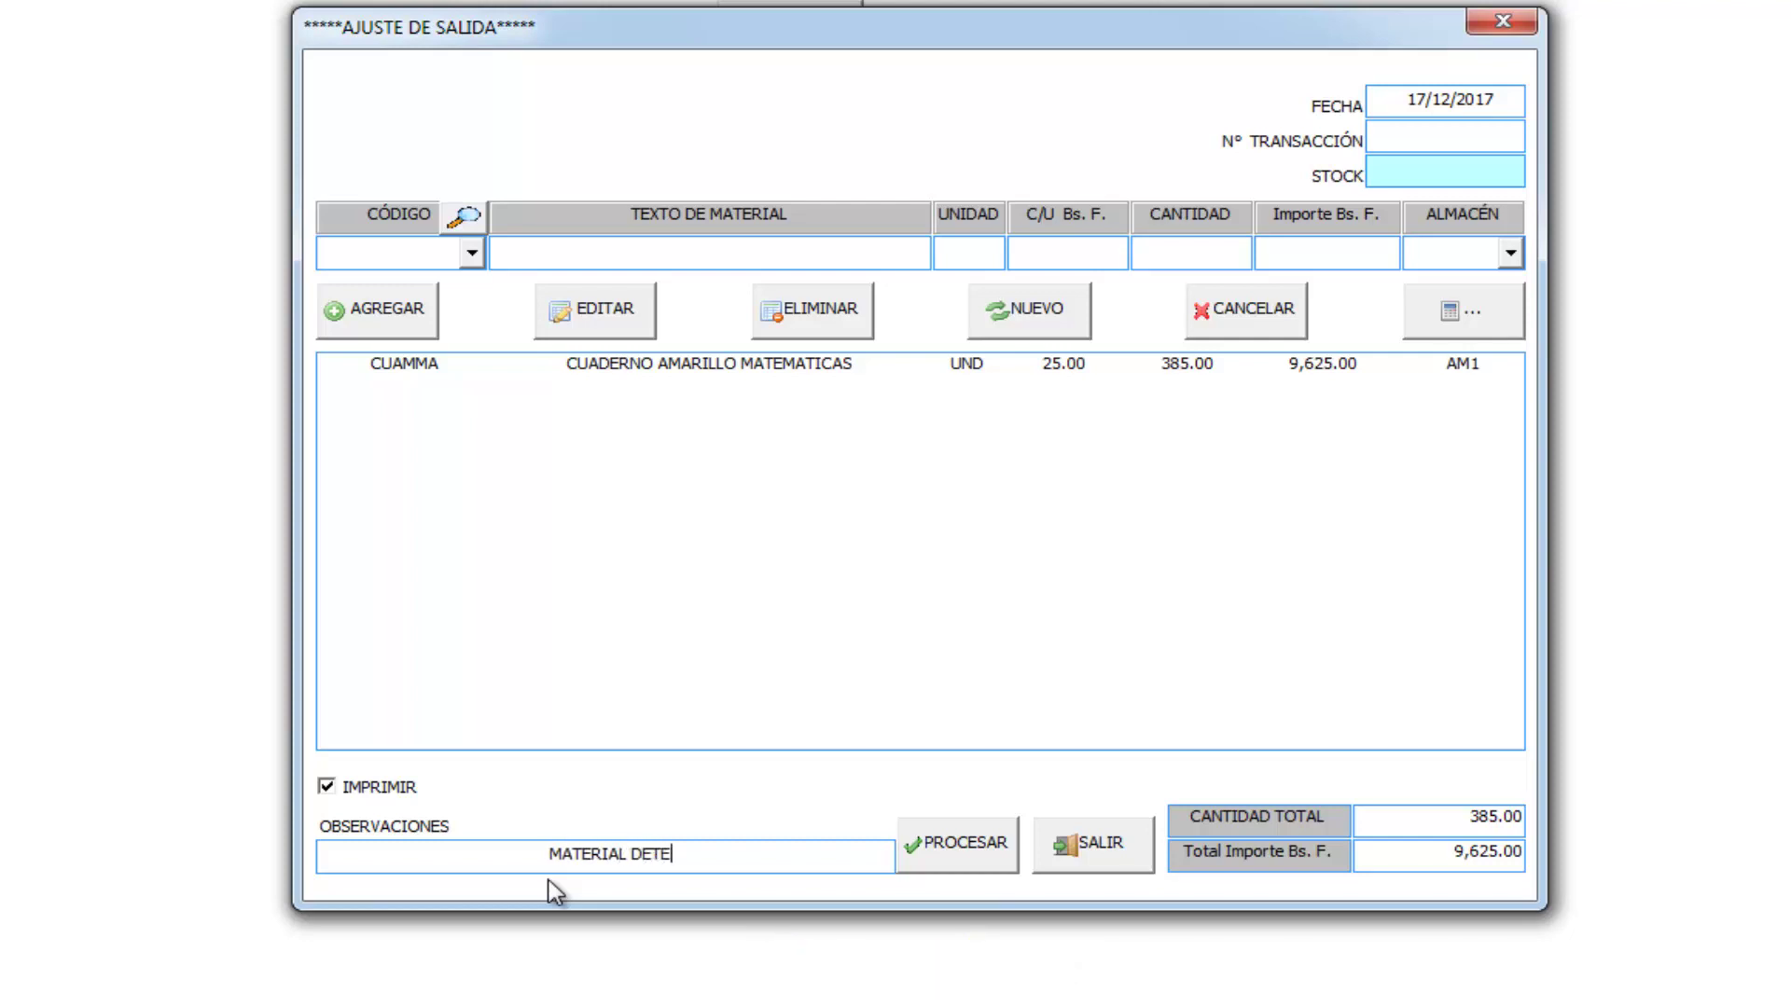
pyautogui.write('RIORADO')
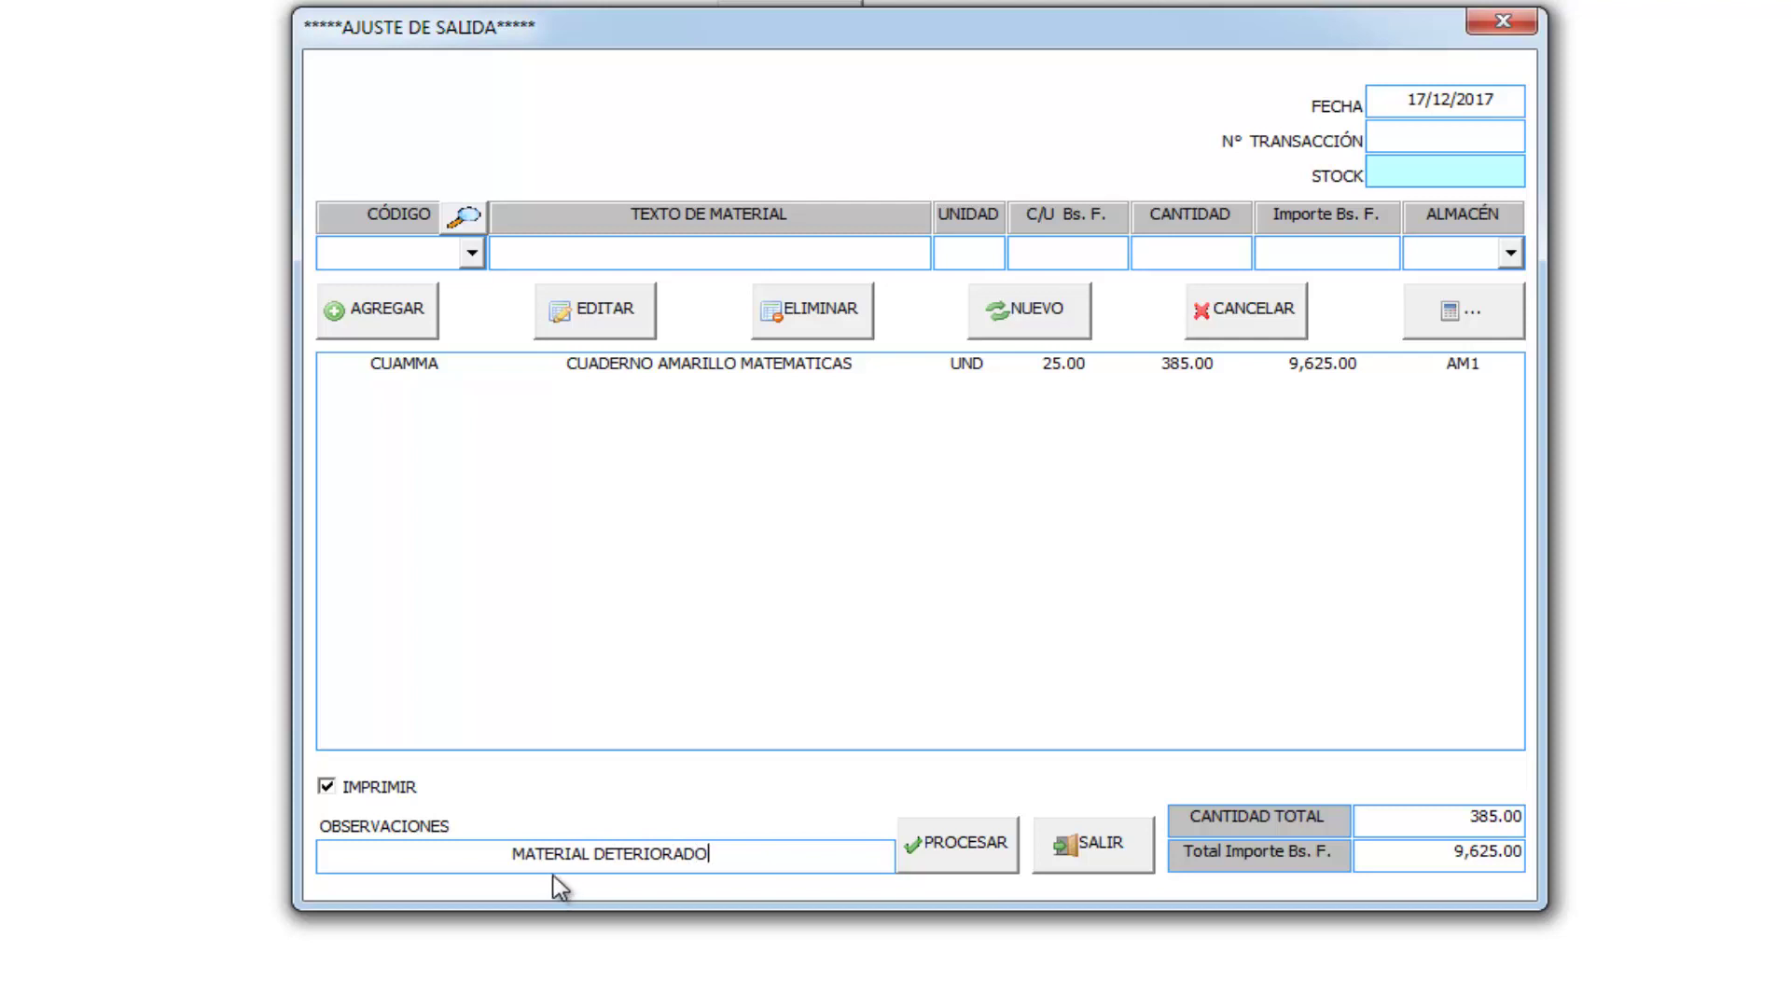
# Process and confirm the adjustment, acknowledging the ORDEN PROCEADA message for transaction 0000053
pyautogui.click(953, 849)
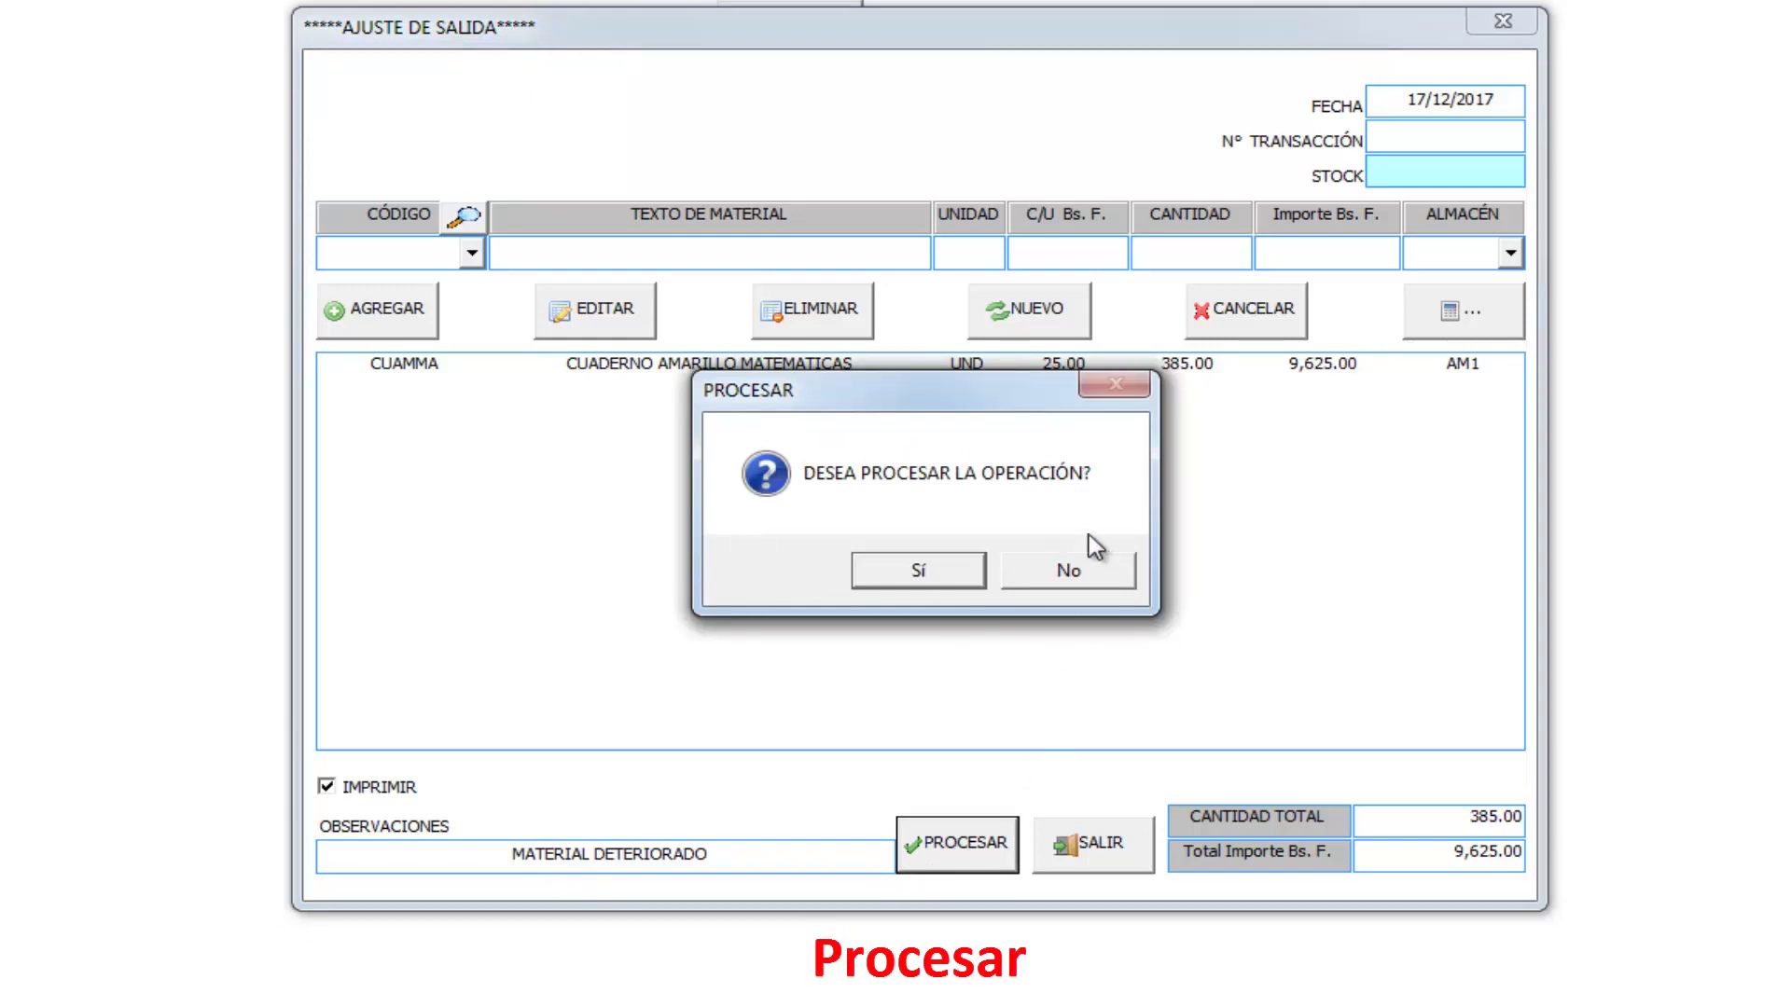
pyautogui.click(955, 565)
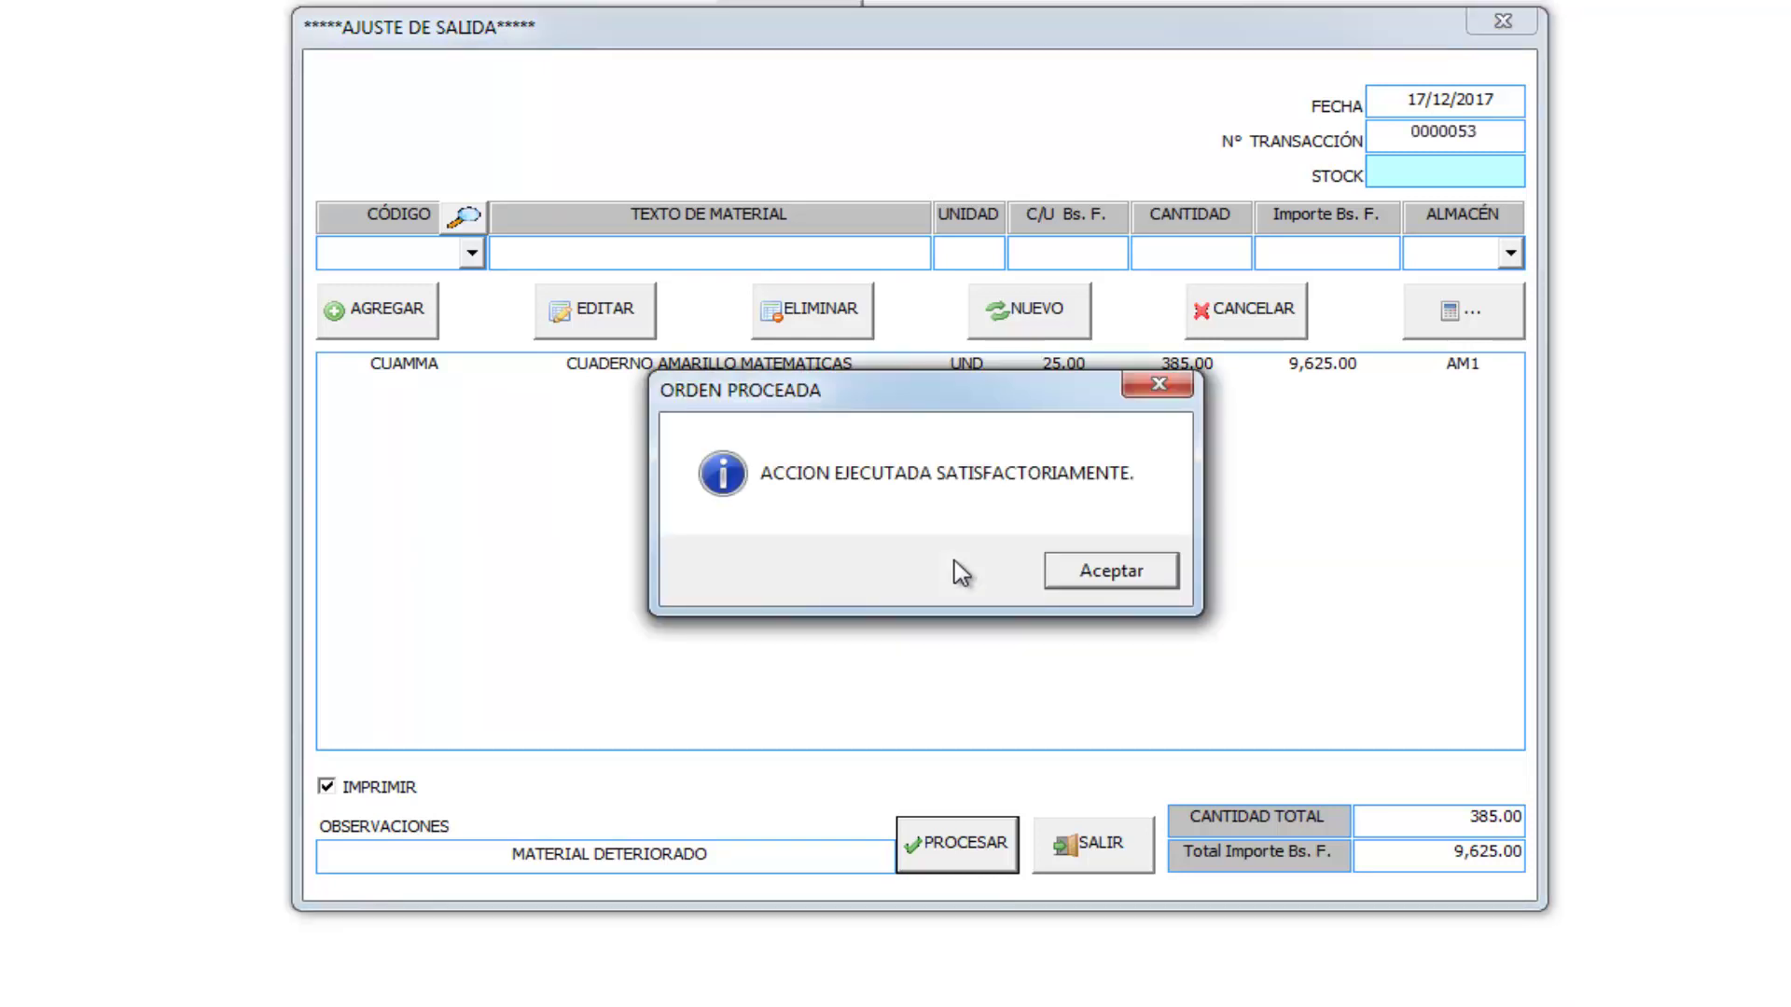
pyautogui.click(1106, 571)
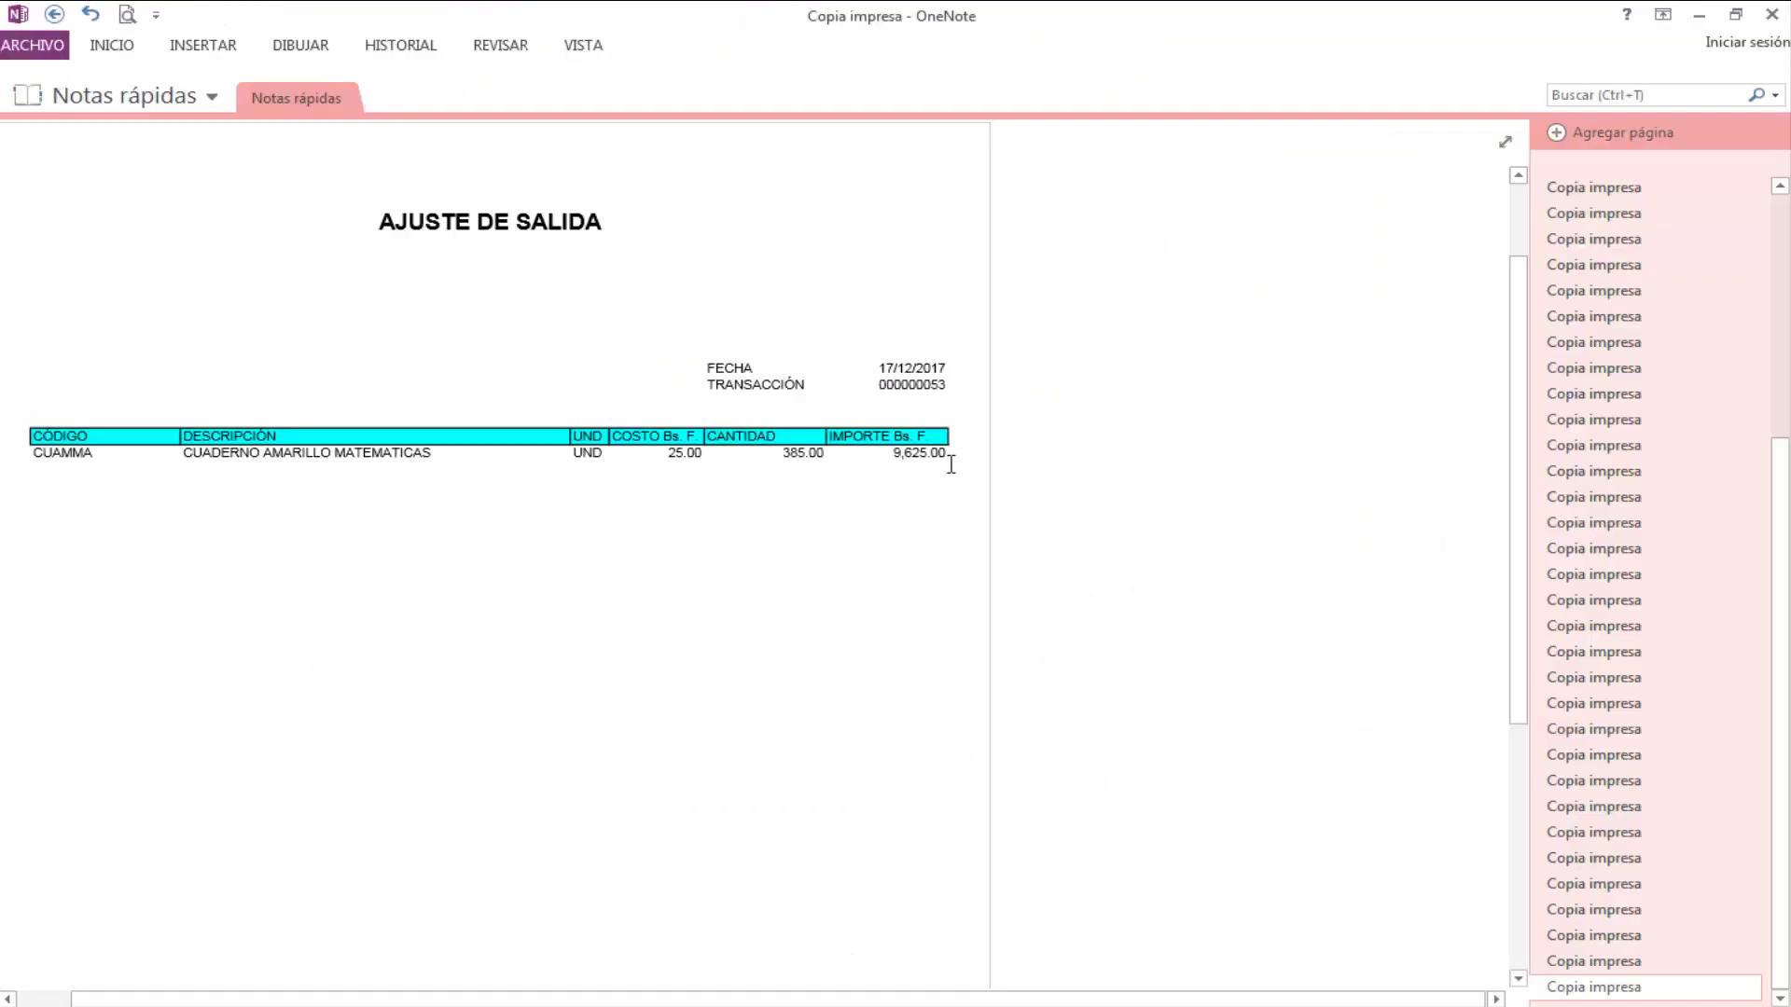
# Scroll through the OneNote printed copy to check CUAMMA 385.00, total 9,625.00 and the observation
pyautogui.scroll(-3, 951, 463)
pyautogui.scroll(-5, 952, 463)
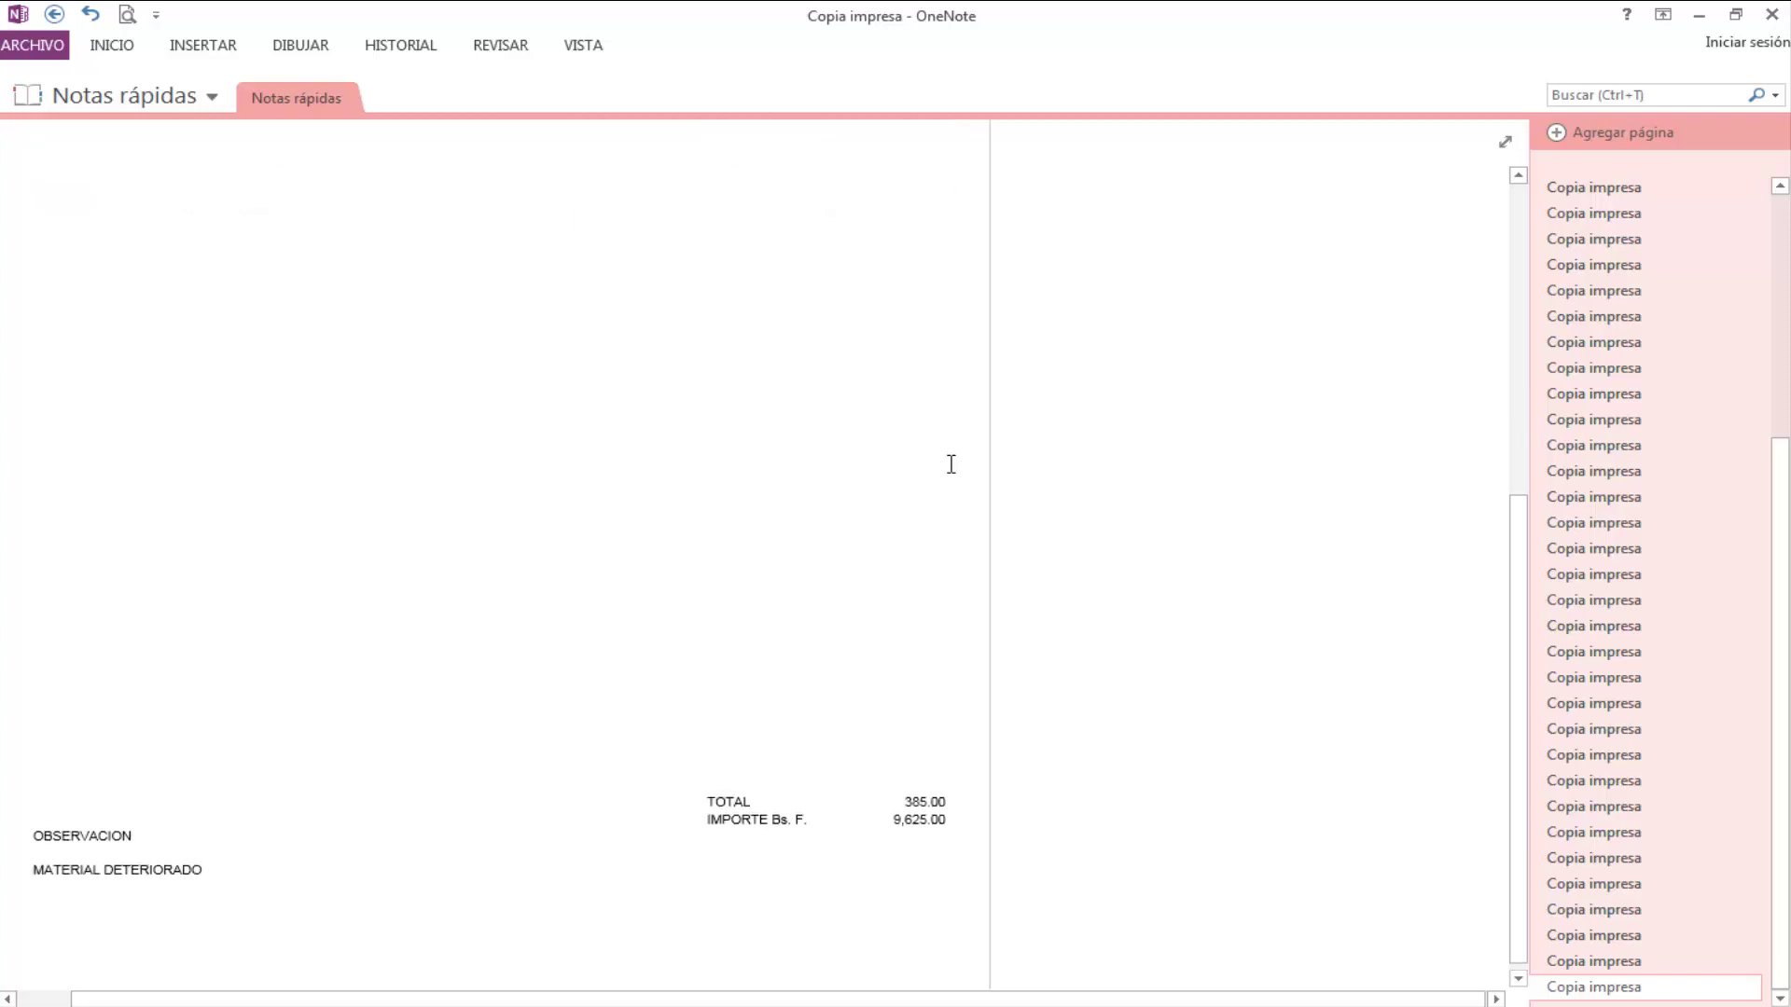
pyautogui.scroll(3, 952, 464)
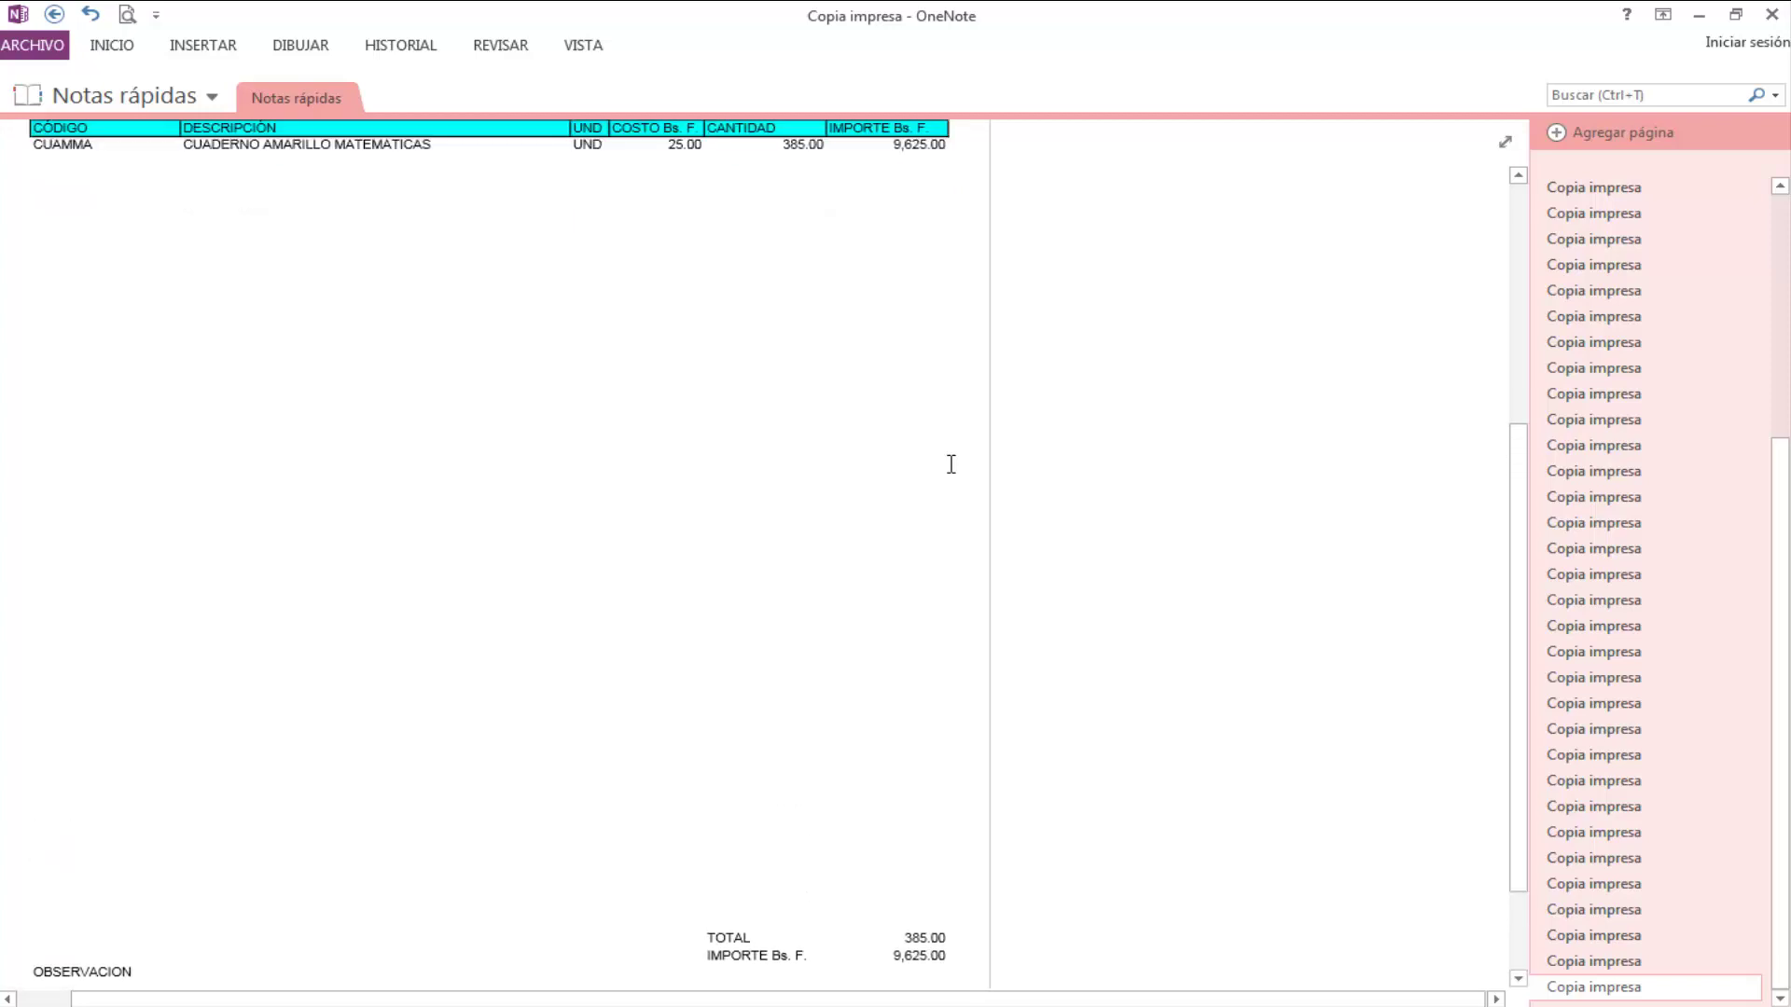
pyautogui.scroll(3, 951, 461)
pyautogui.scroll(2, 952, 460)
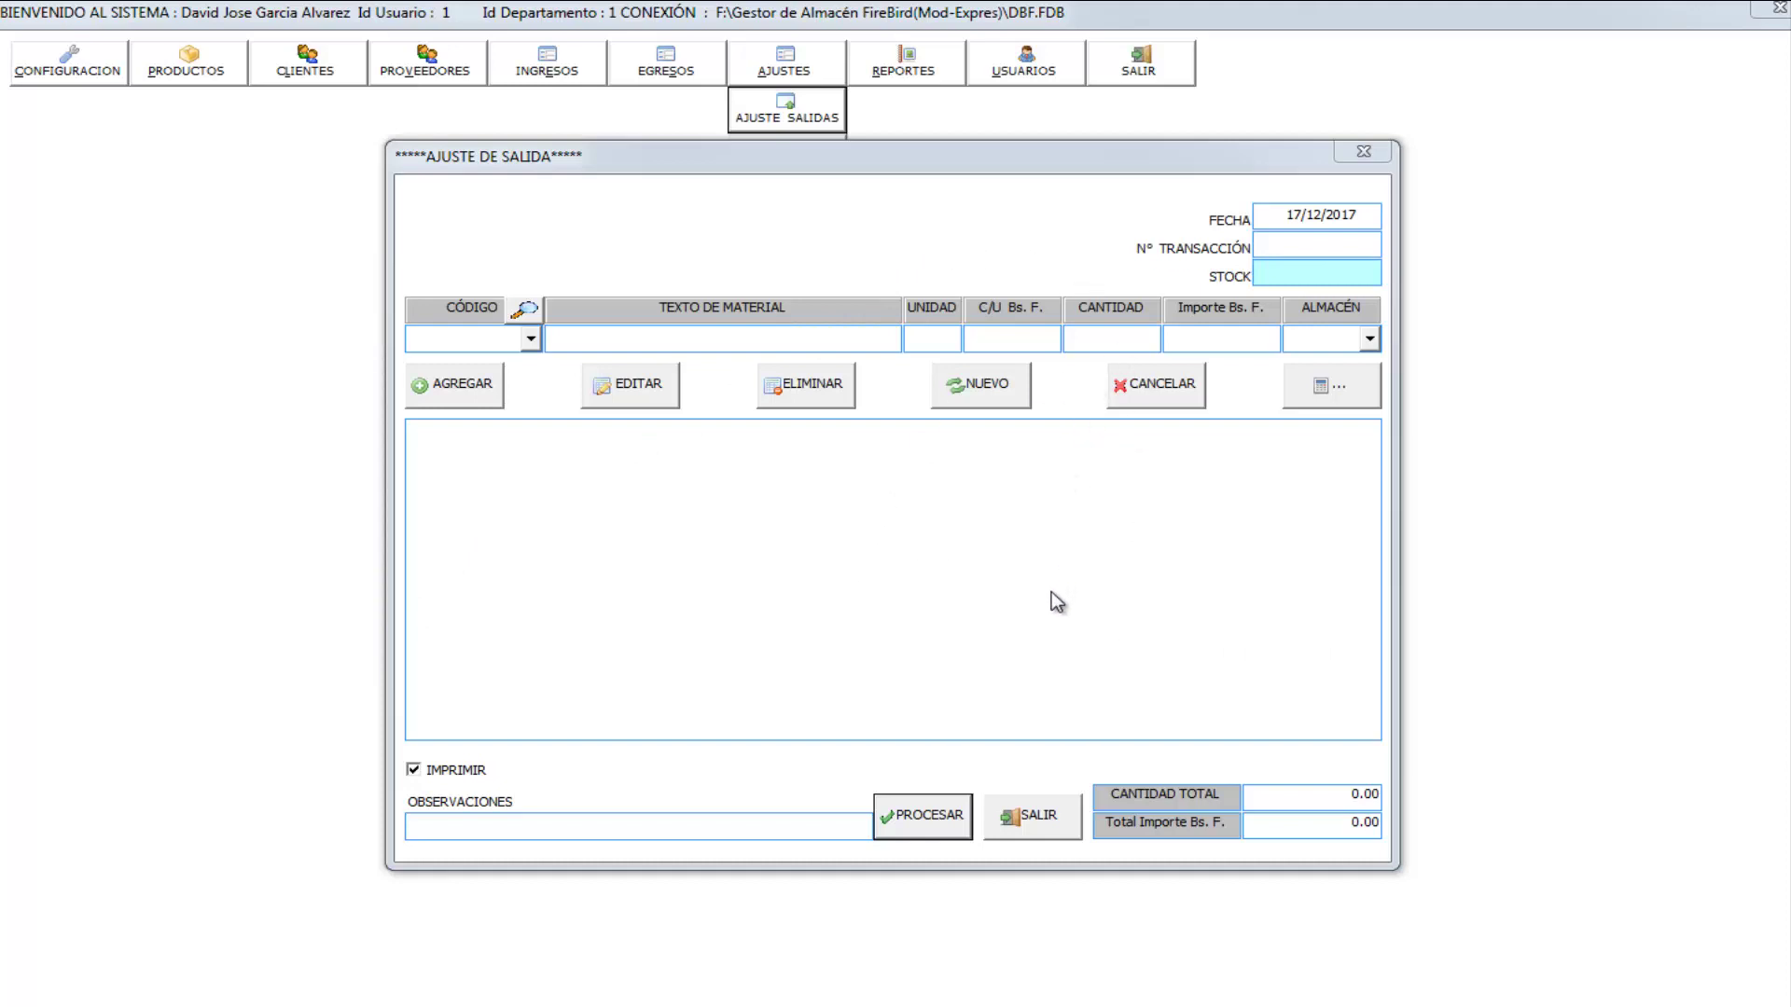
# Load CUAMMA with warehouse AM1 to confirm its stock is now 16,000.00
pyautogui.click(527, 312)
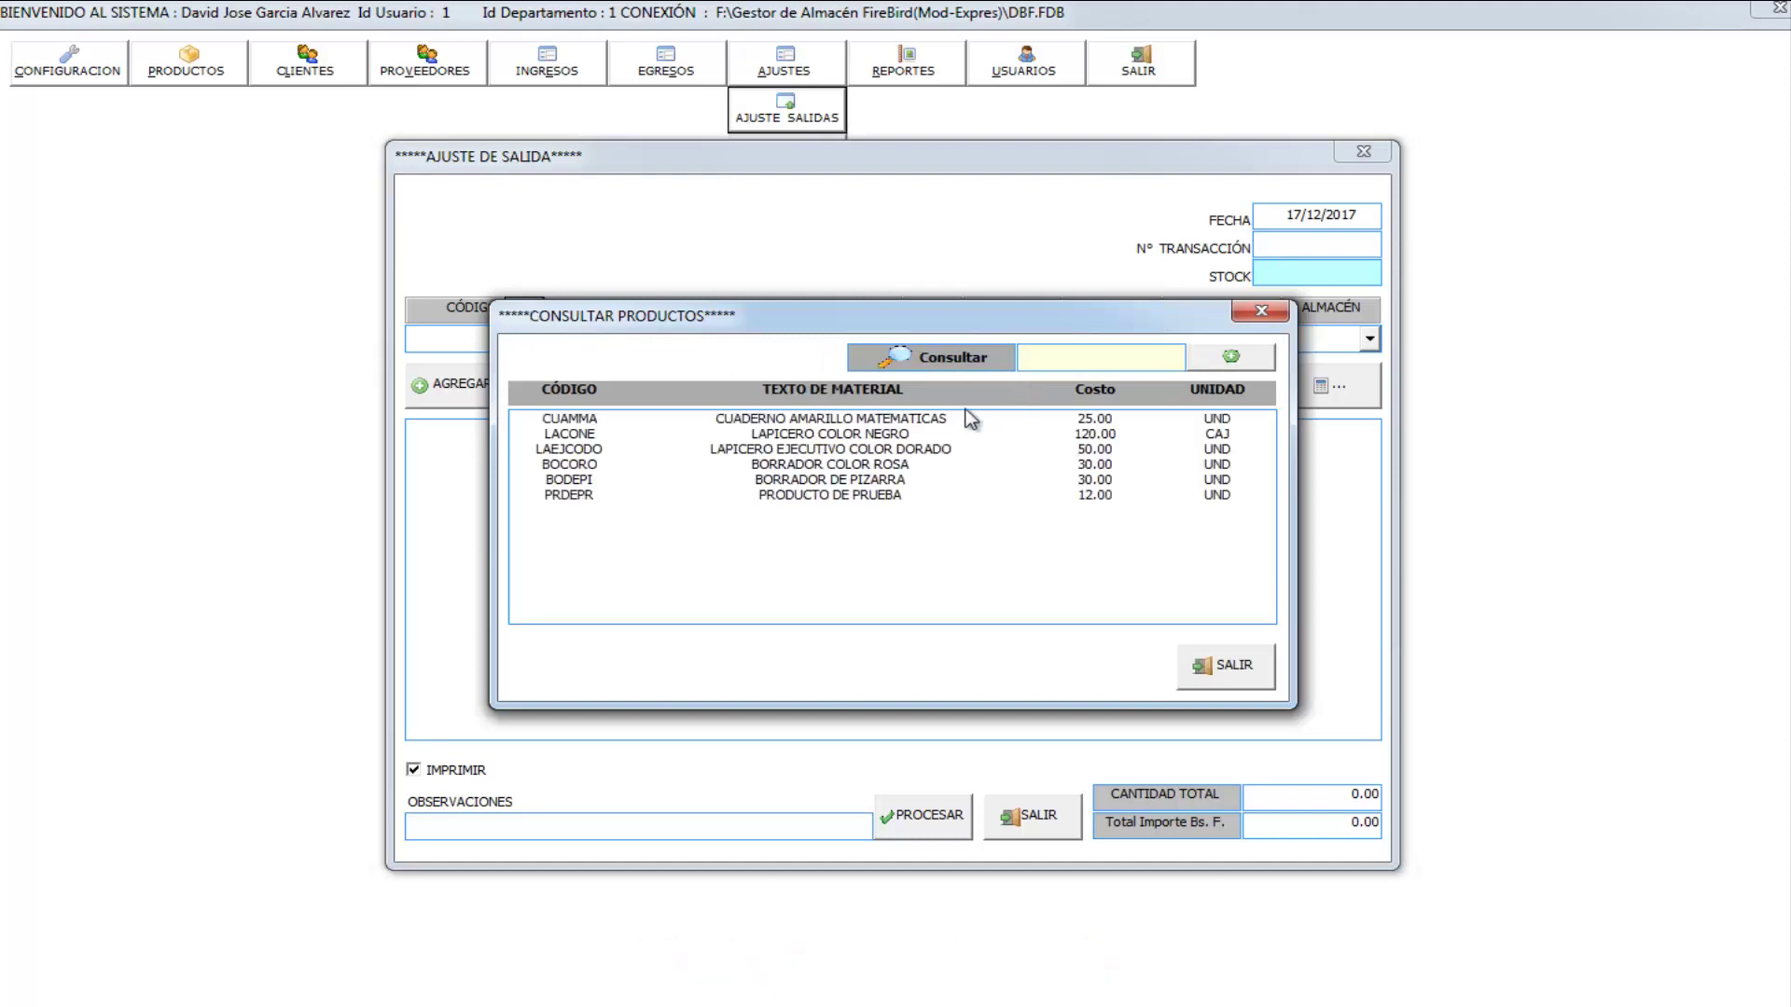
pyautogui.click(944, 420)
pyautogui.doubleClick(944, 422)
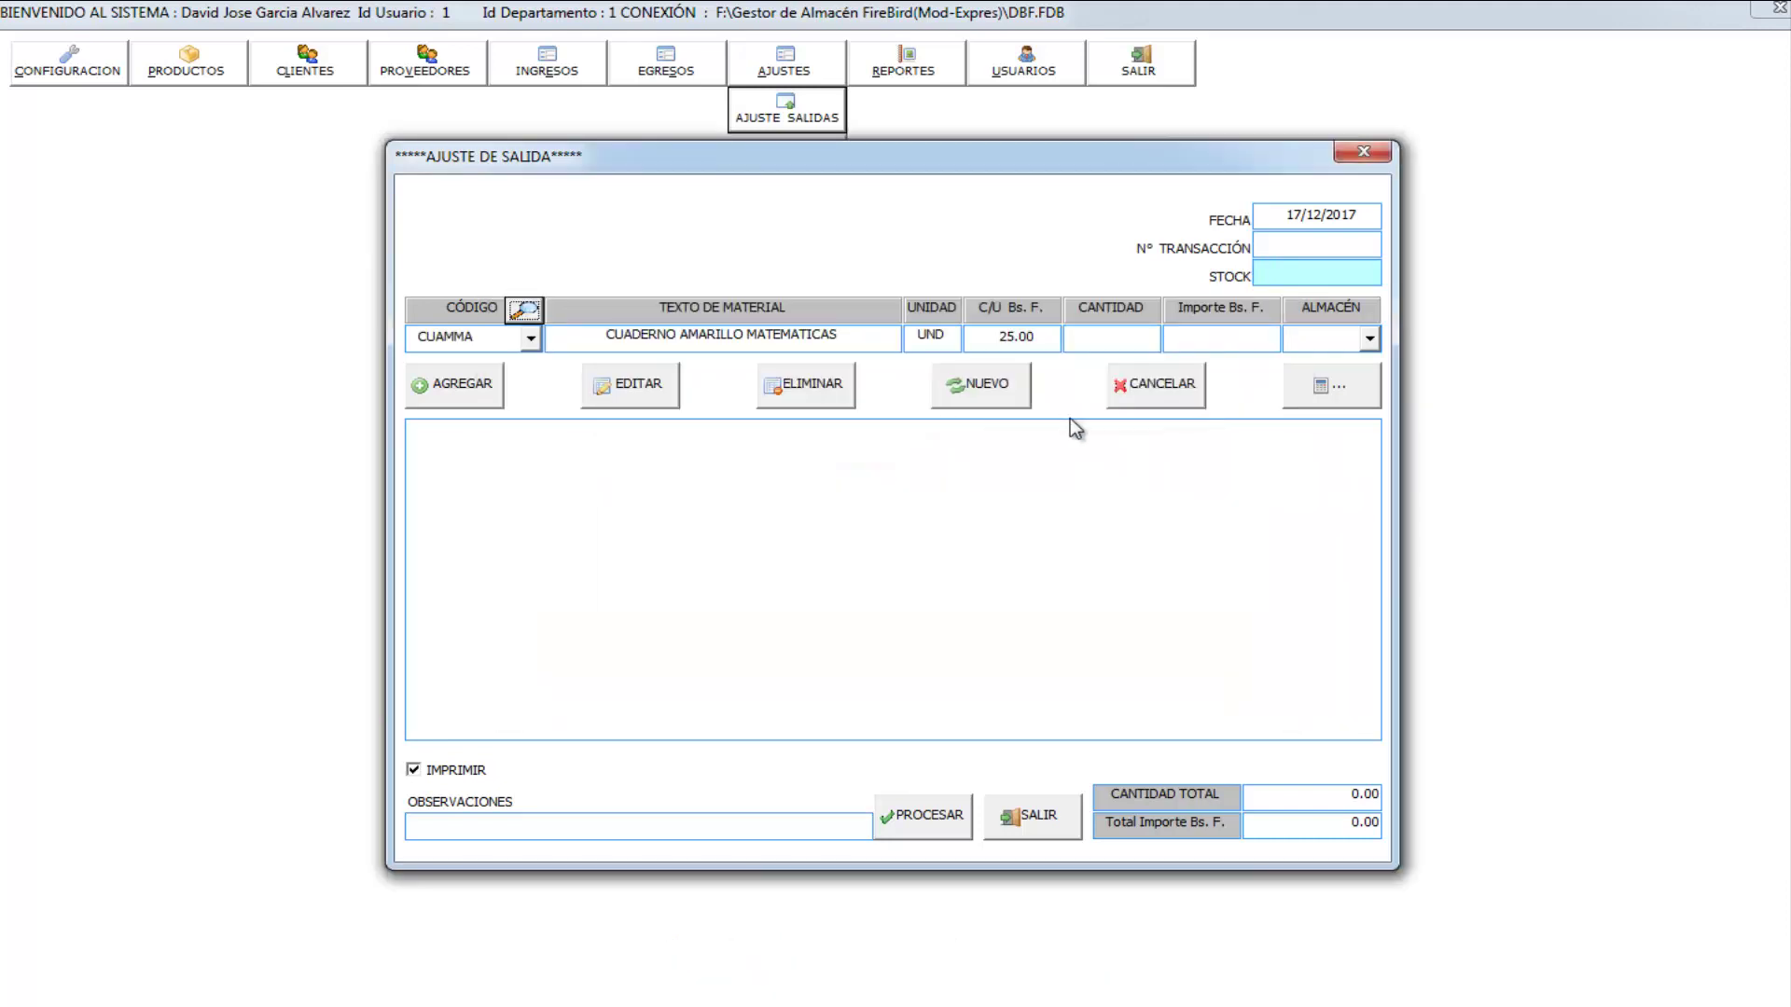
pyautogui.click(1368, 340)
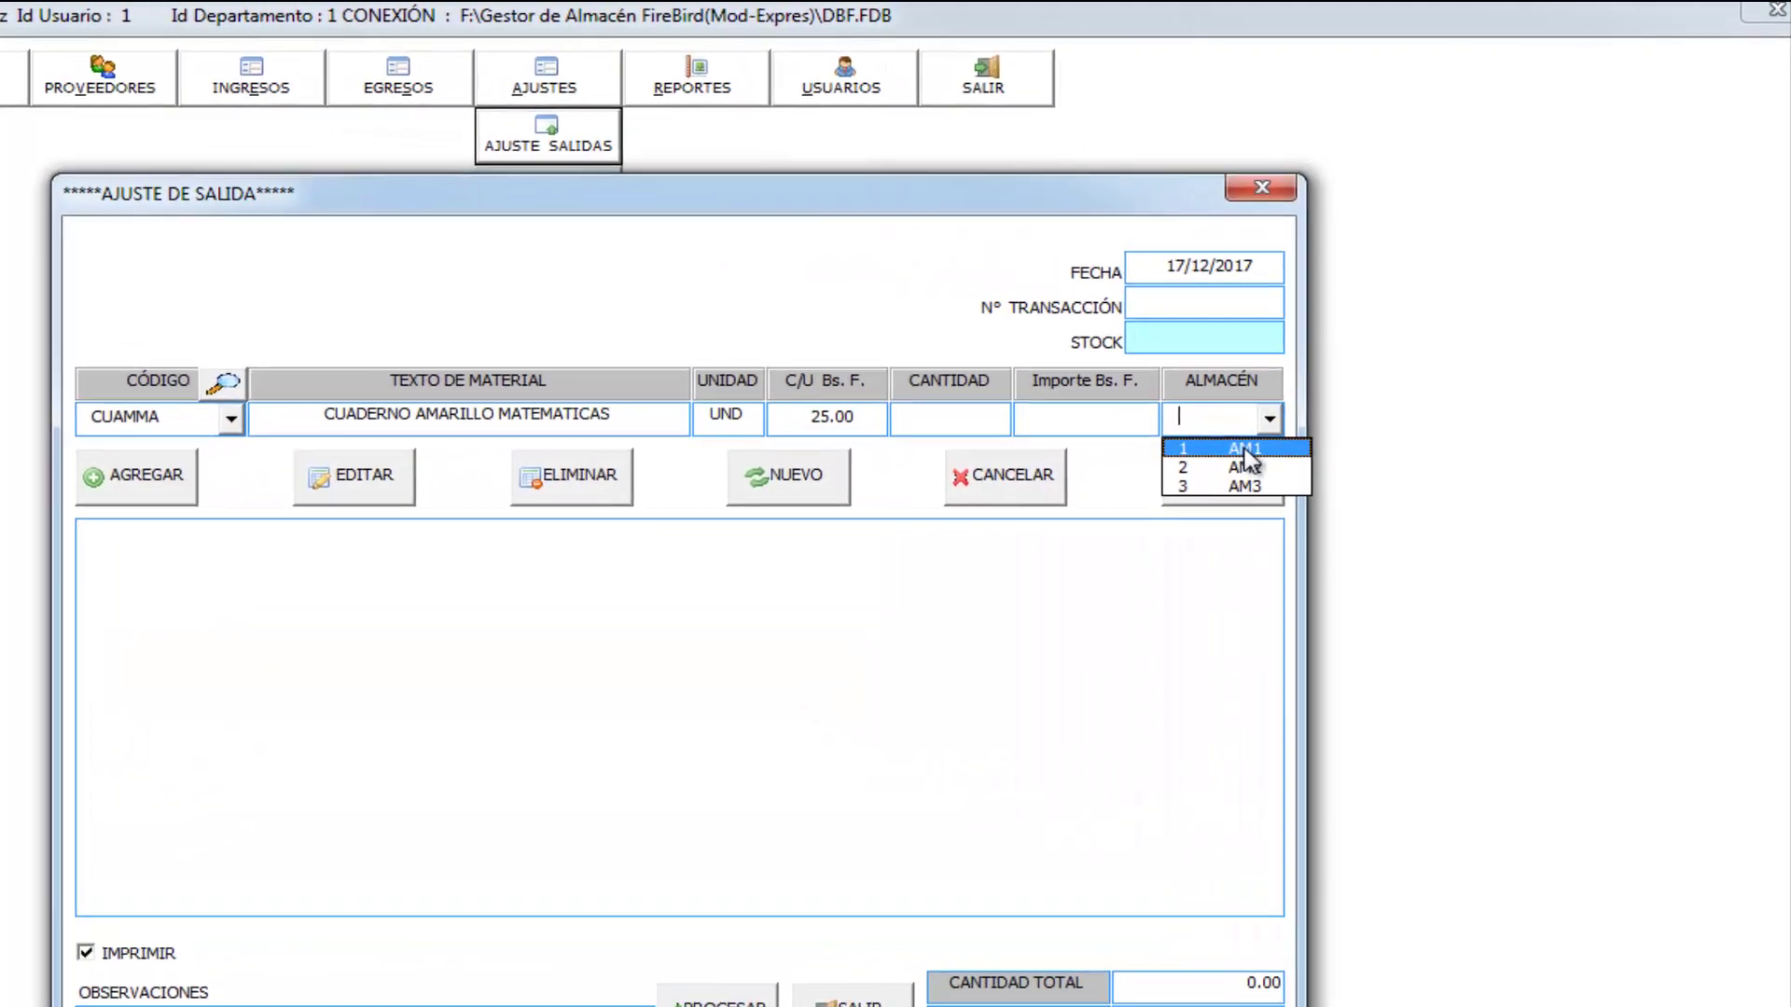
pyautogui.click(1297, 408)
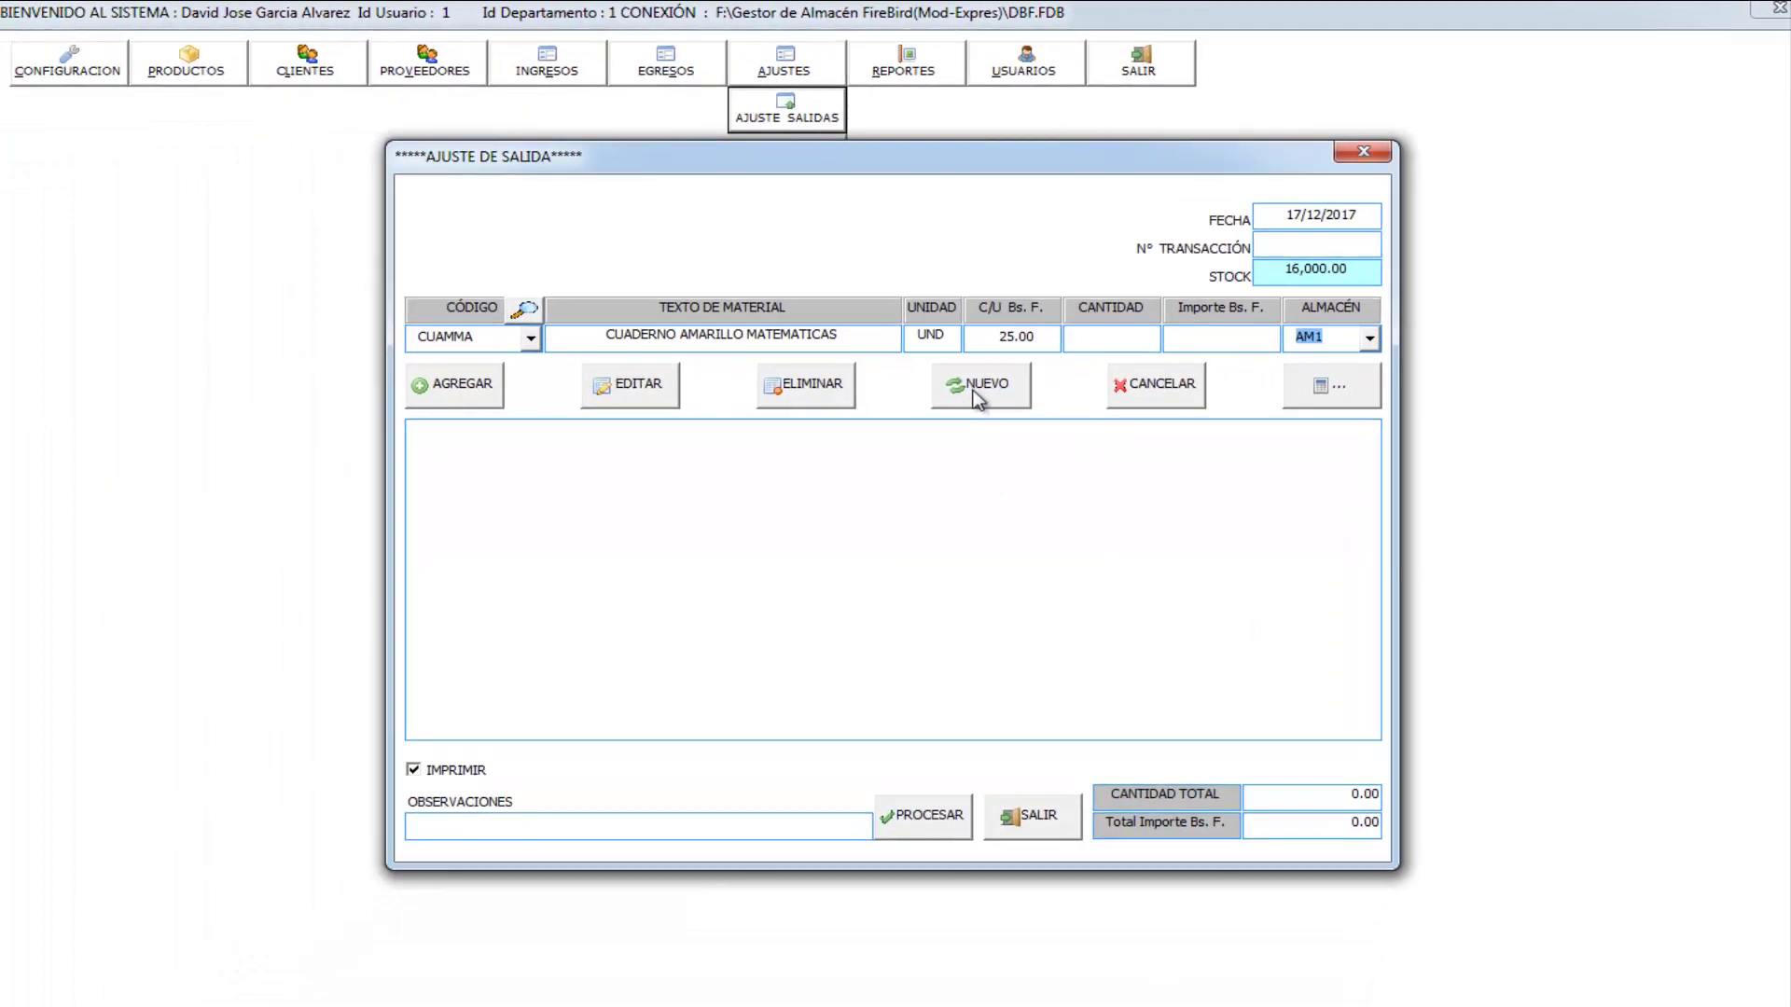
# Clear and cancel the entry, then close the Ajuste de Salida window
pyautogui.click(975, 390)
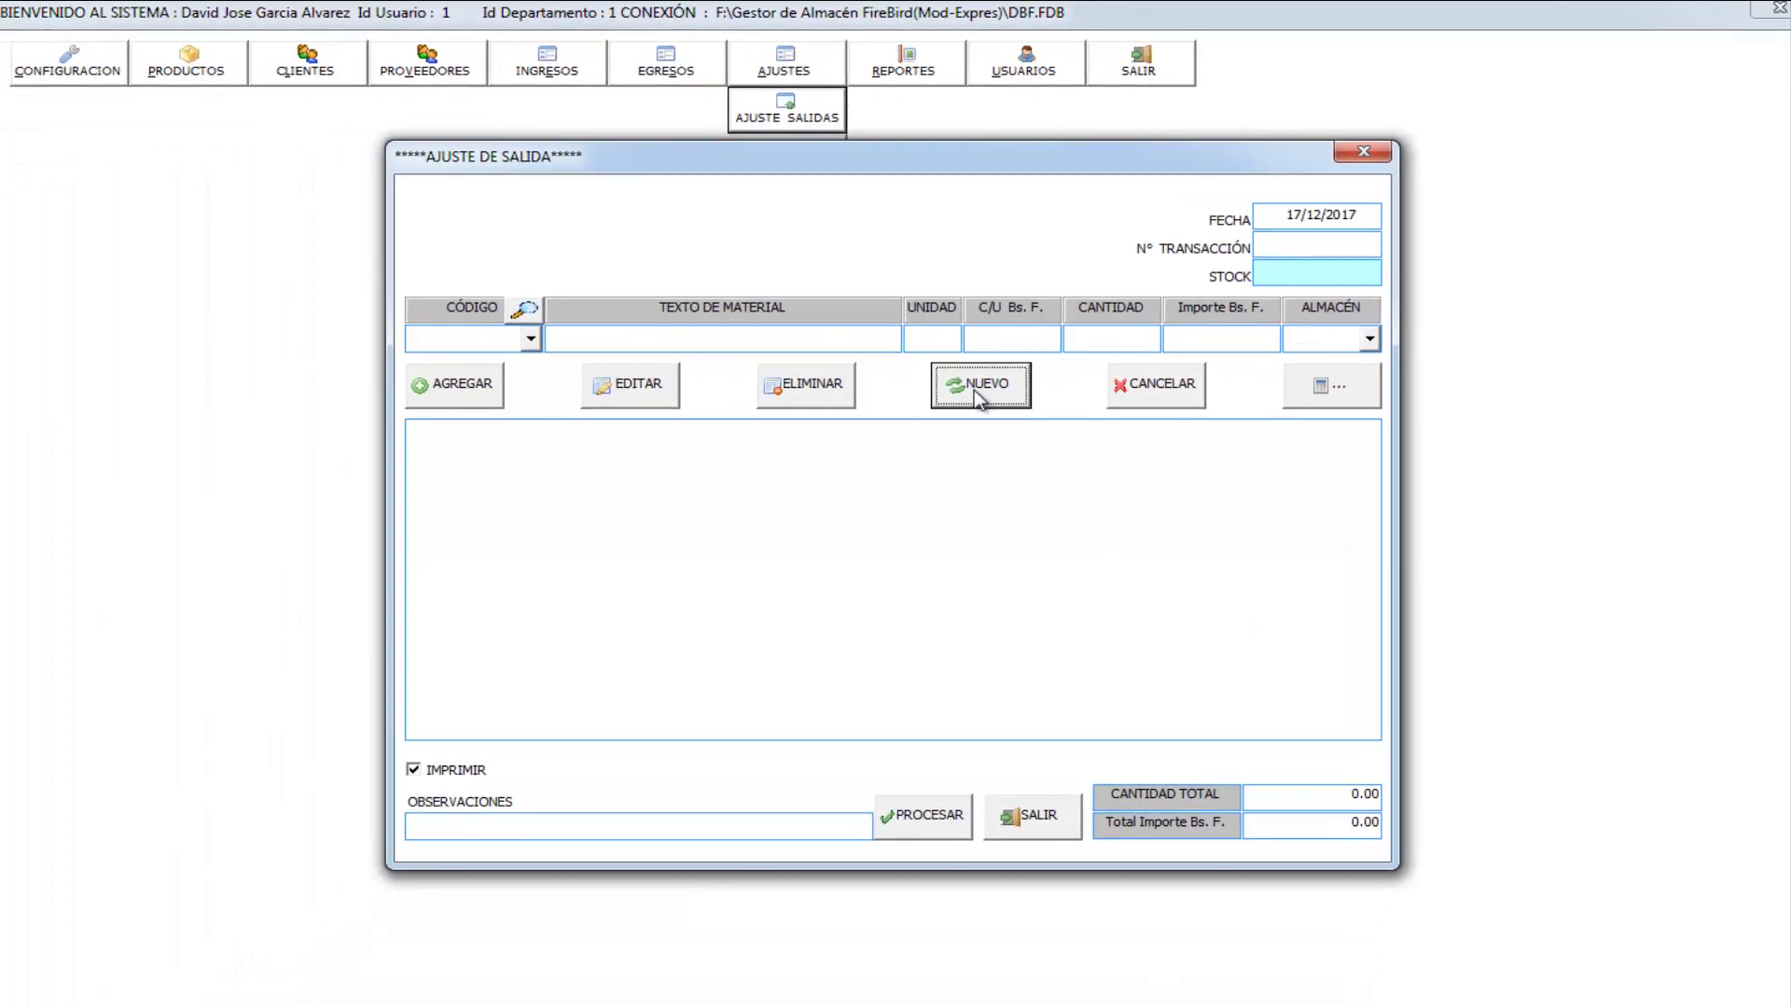
pyautogui.click(1122, 386)
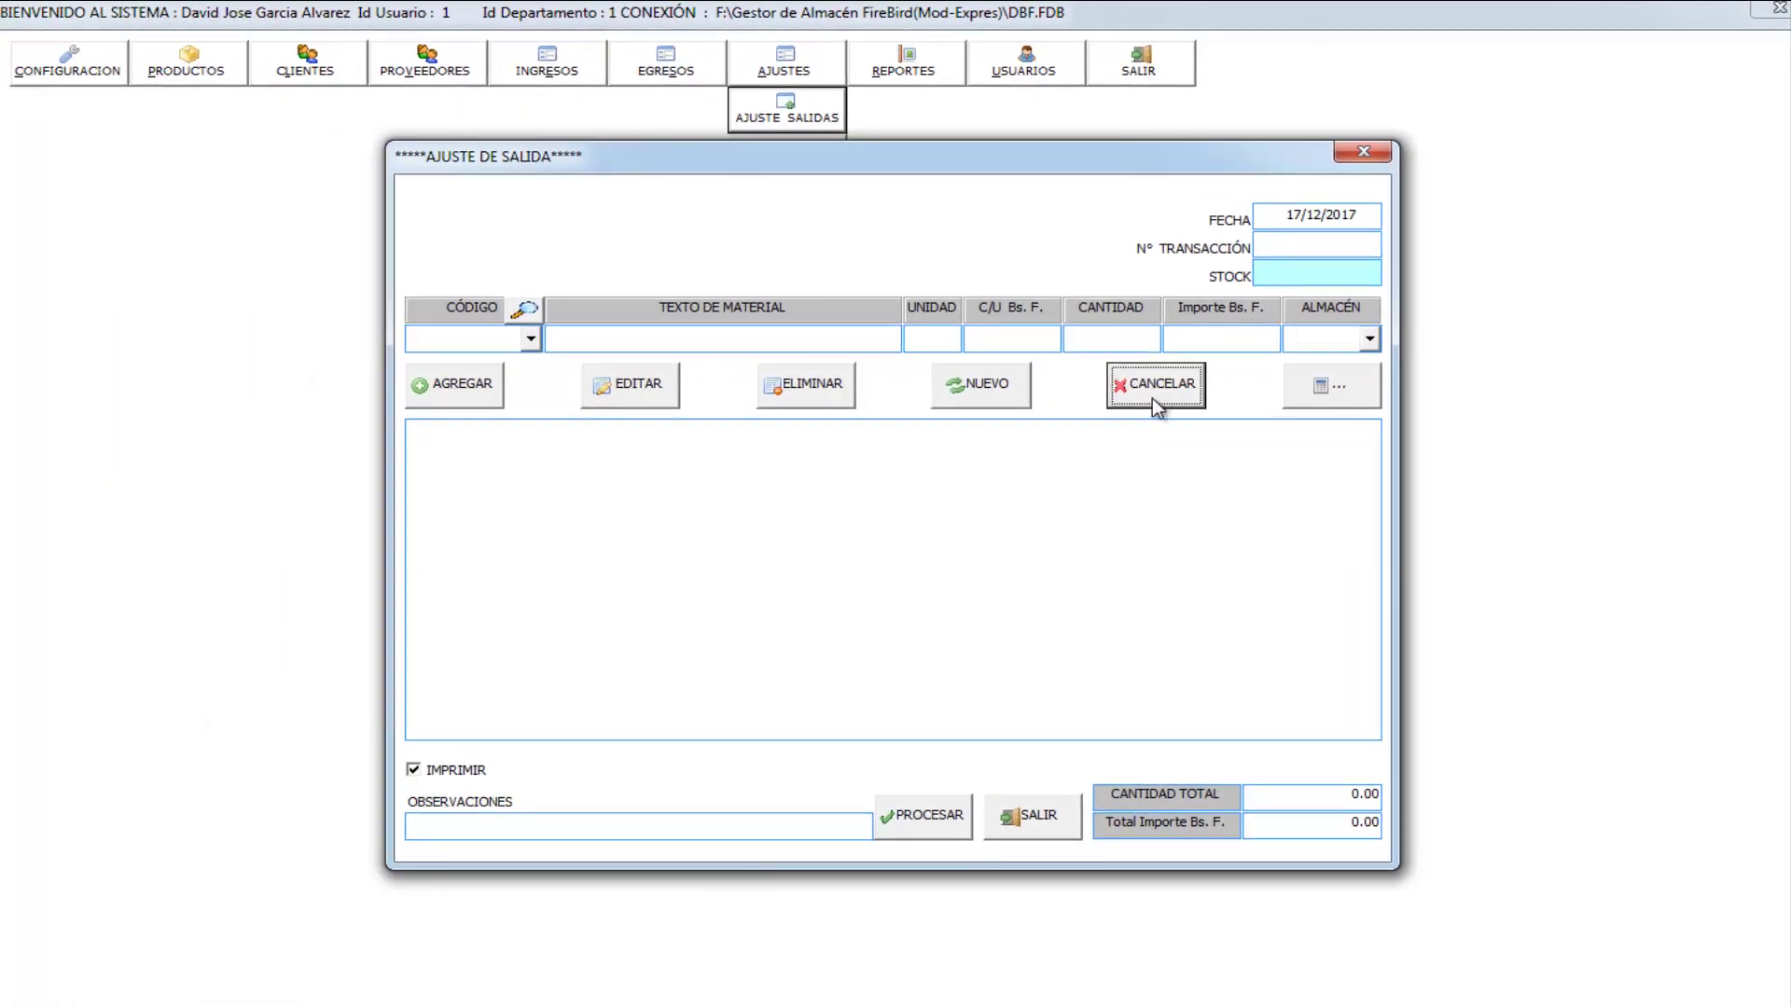
pyautogui.click(1036, 819)
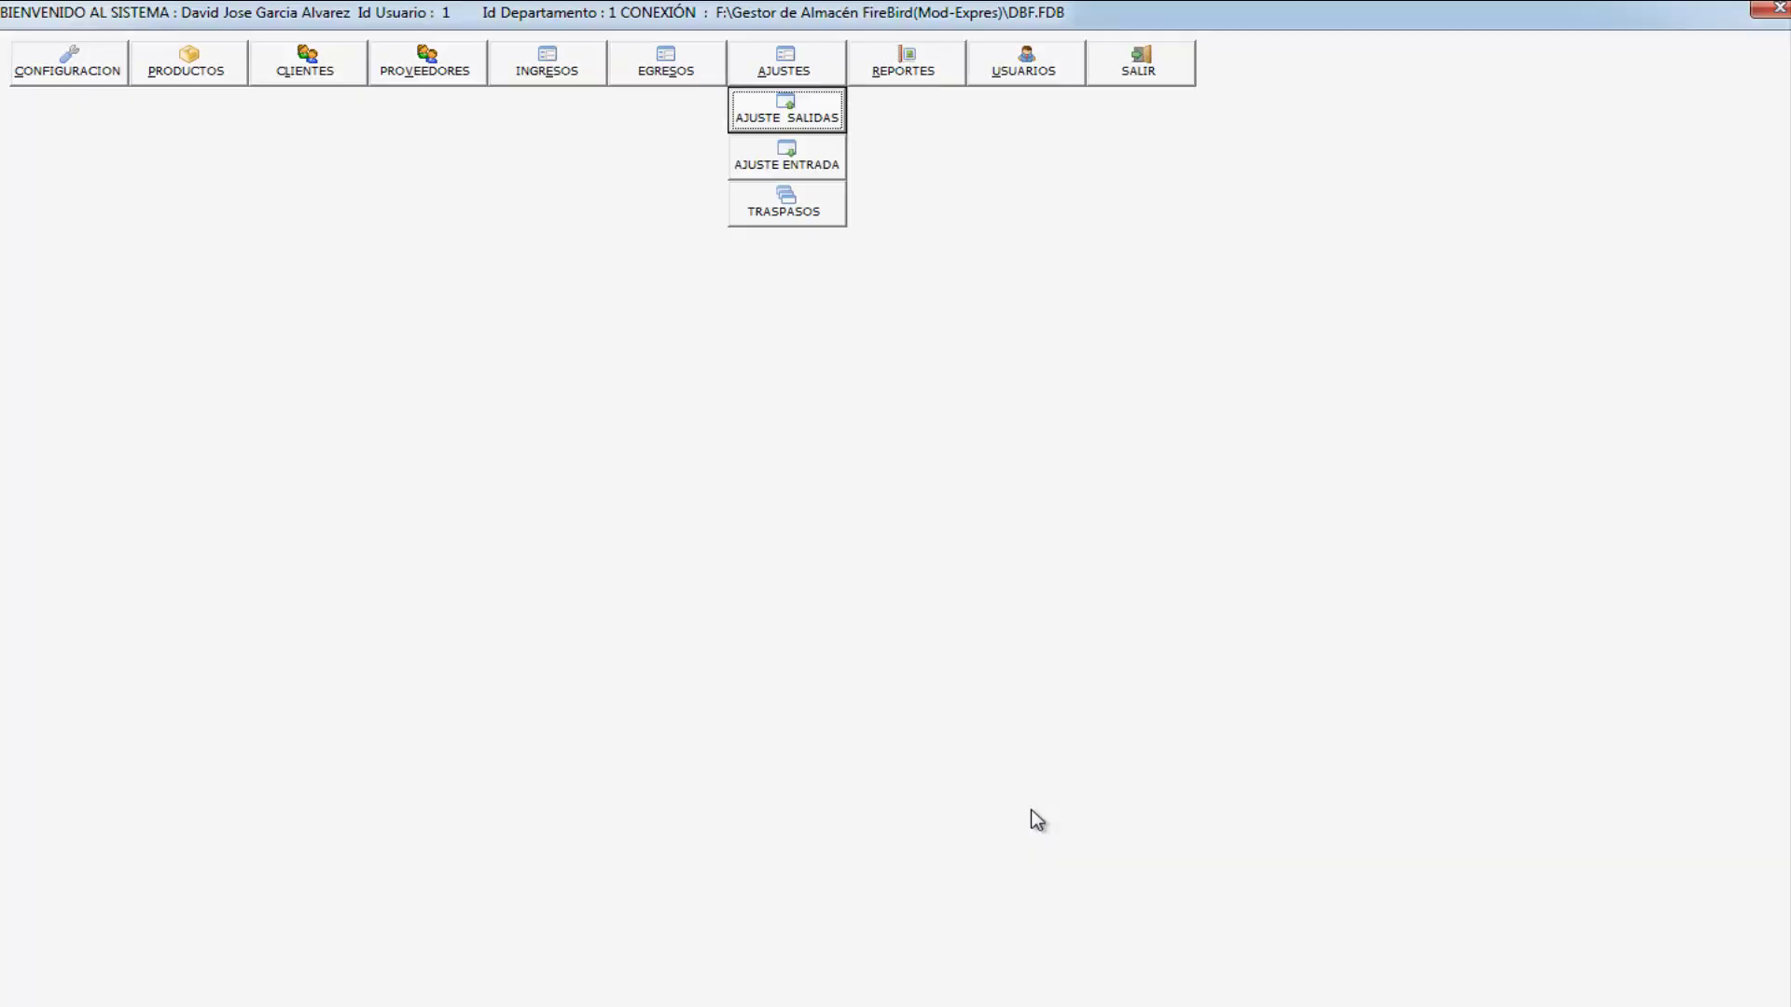